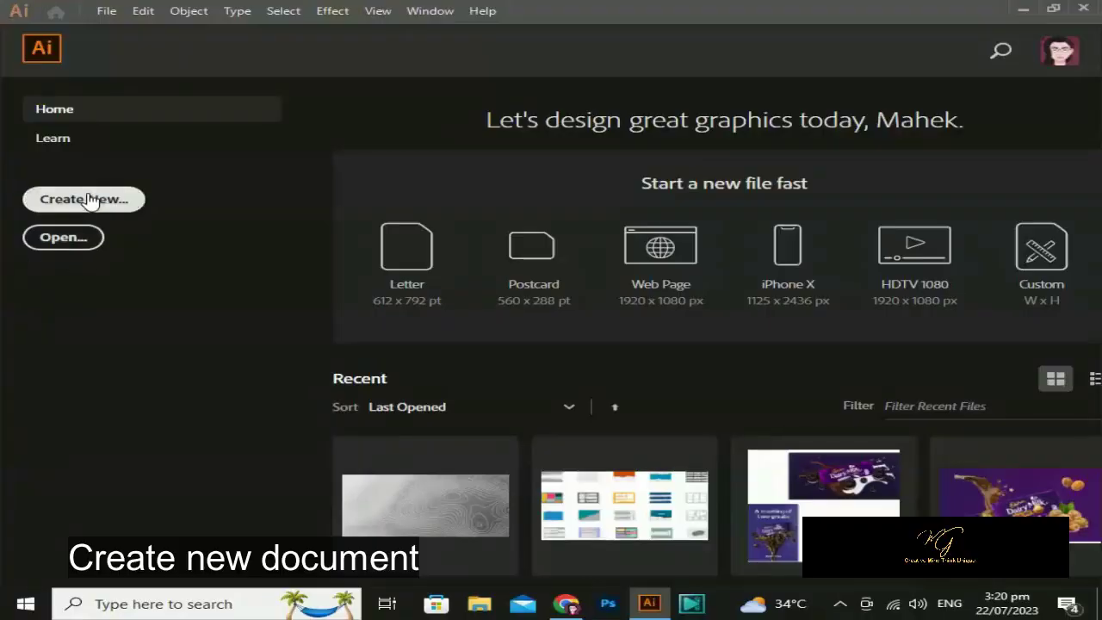
Start a new Illustrator document with Ctrl+N to bring up the New Document dialog.
key("ctrl+n")
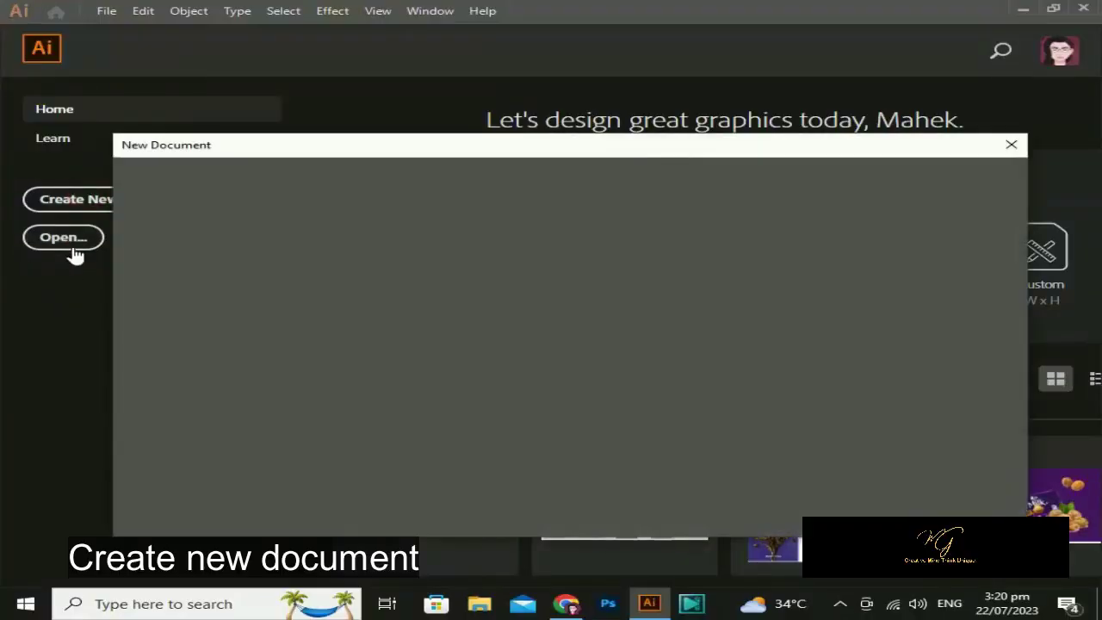
left_click_drag(361, 154, 383, 24)
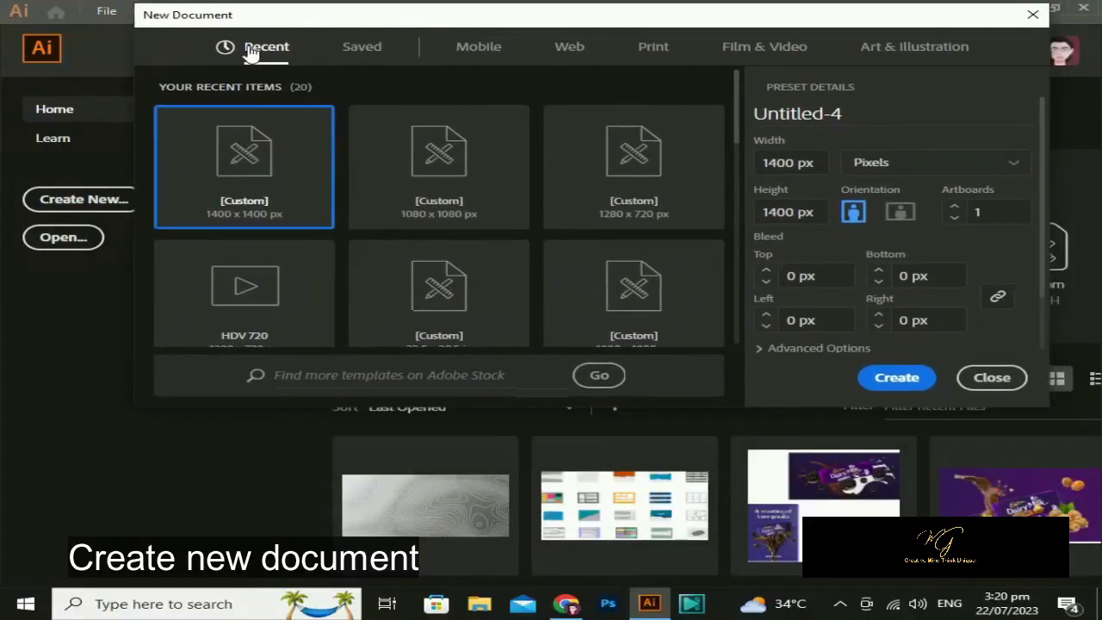
left_click(378, 55)
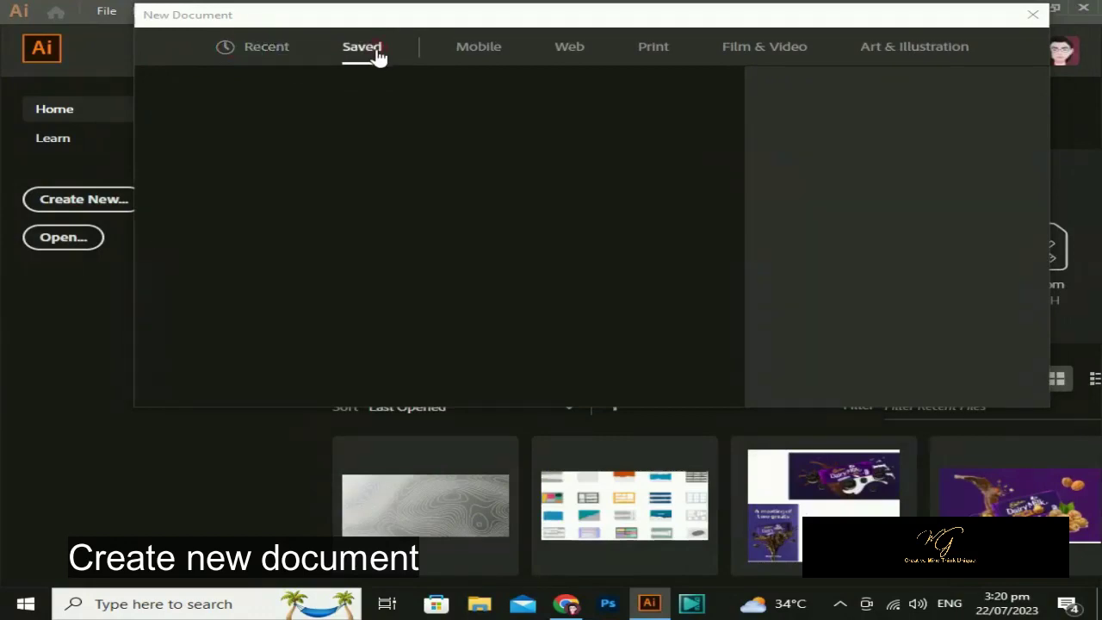
left_click(482, 50)
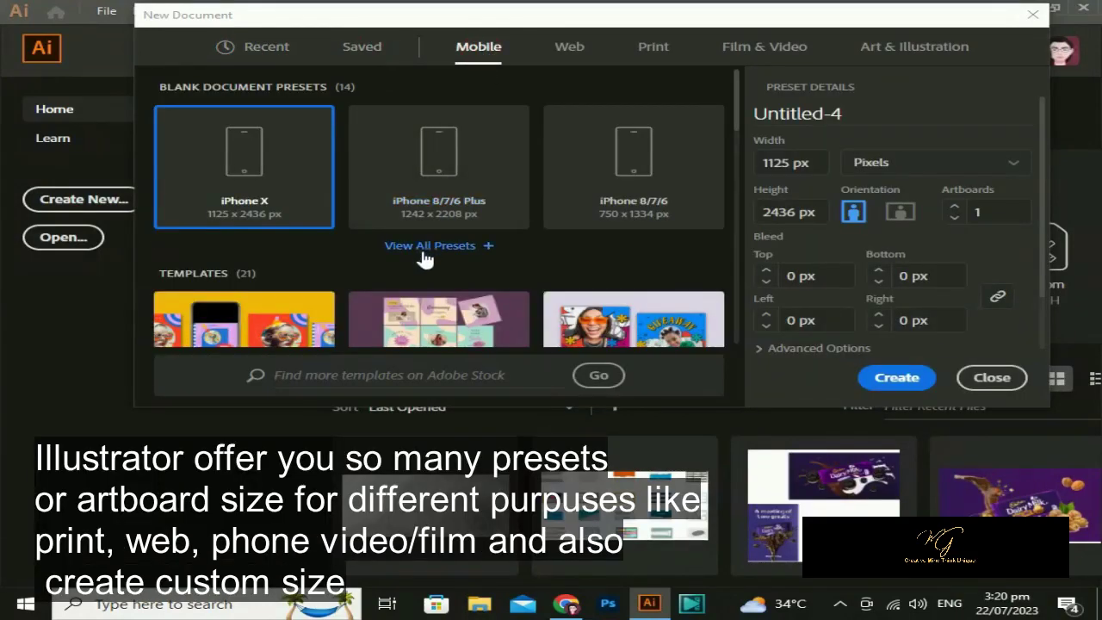
left_click(423, 250)
scroll(422, 258, "down", 3)
scroll(423, 258, "down", 3)
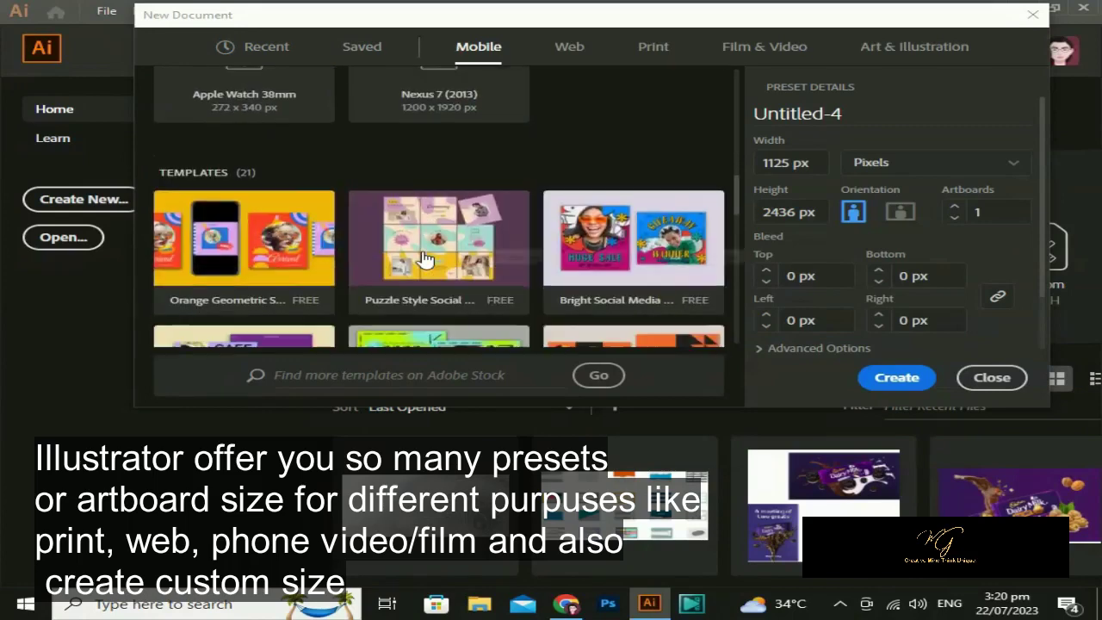
scroll(422, 258, "up", 2)
scroll(422, 259, "up", 3)
scroll(430, 258, "up", 3)
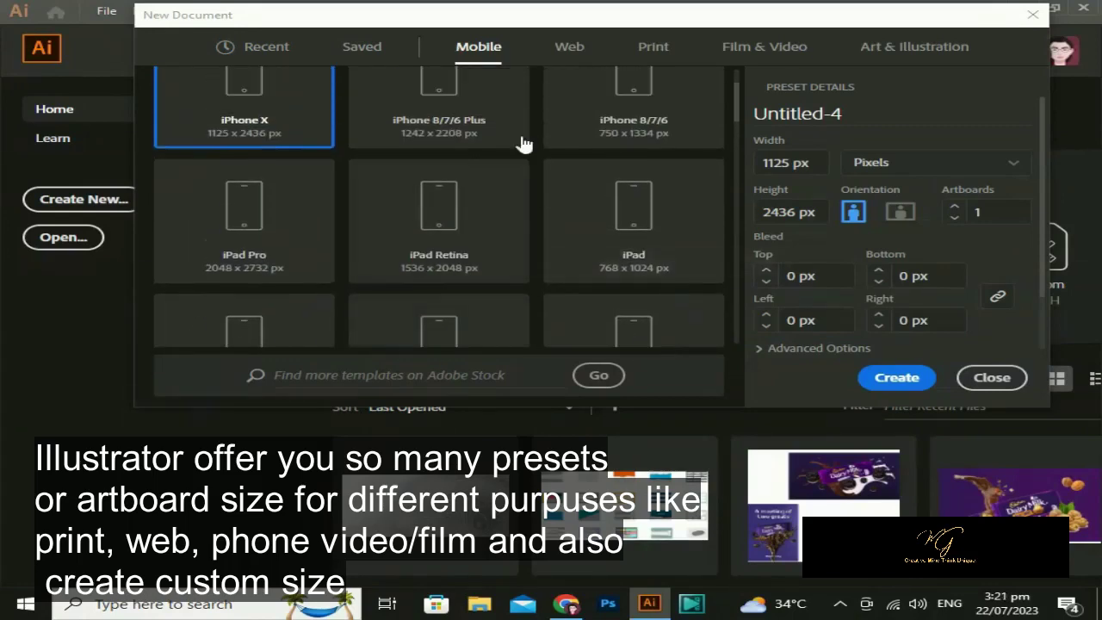
left_click(570, 47)
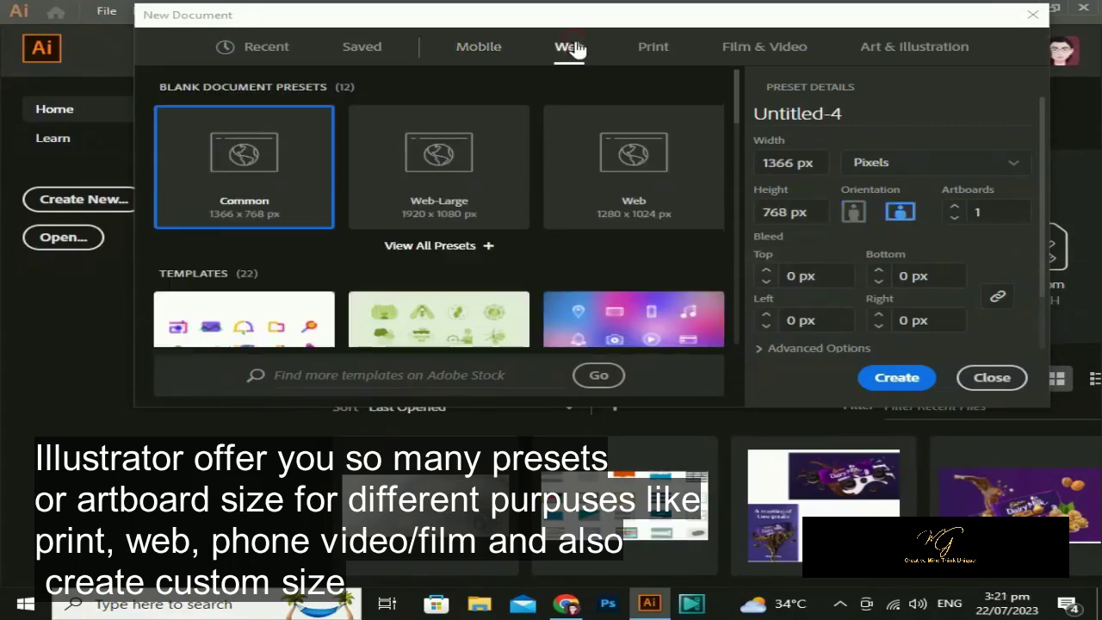
left_click(428, 246)
scroll(438, 250, "down", 3)
scroll(439, 250, "down", 2)
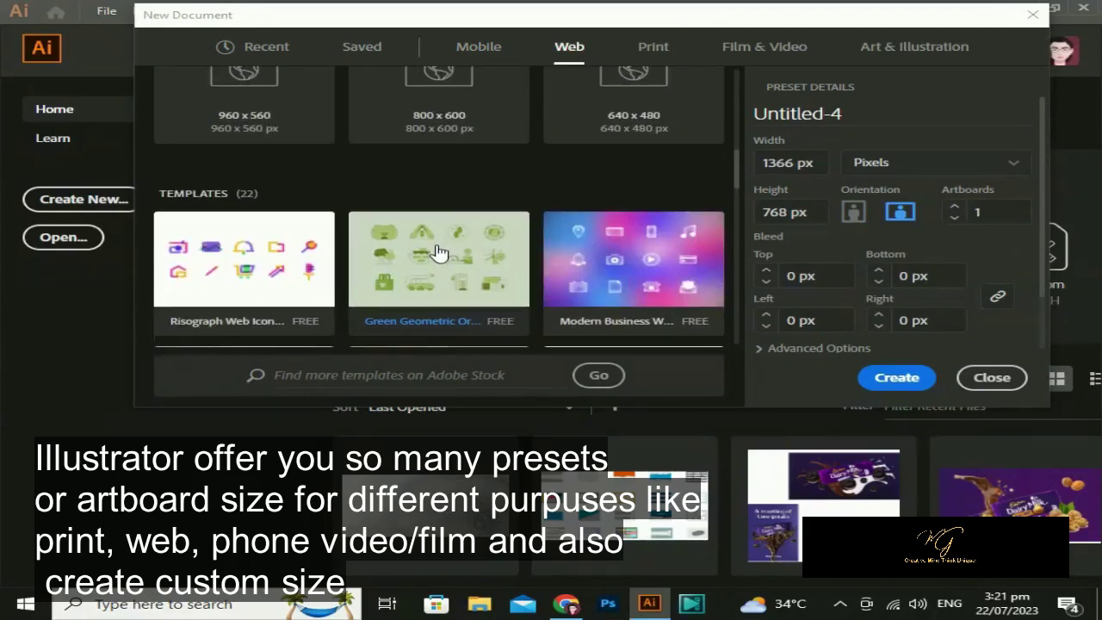
scroll(456, 240, "up", 5)
left_click(654, 50)
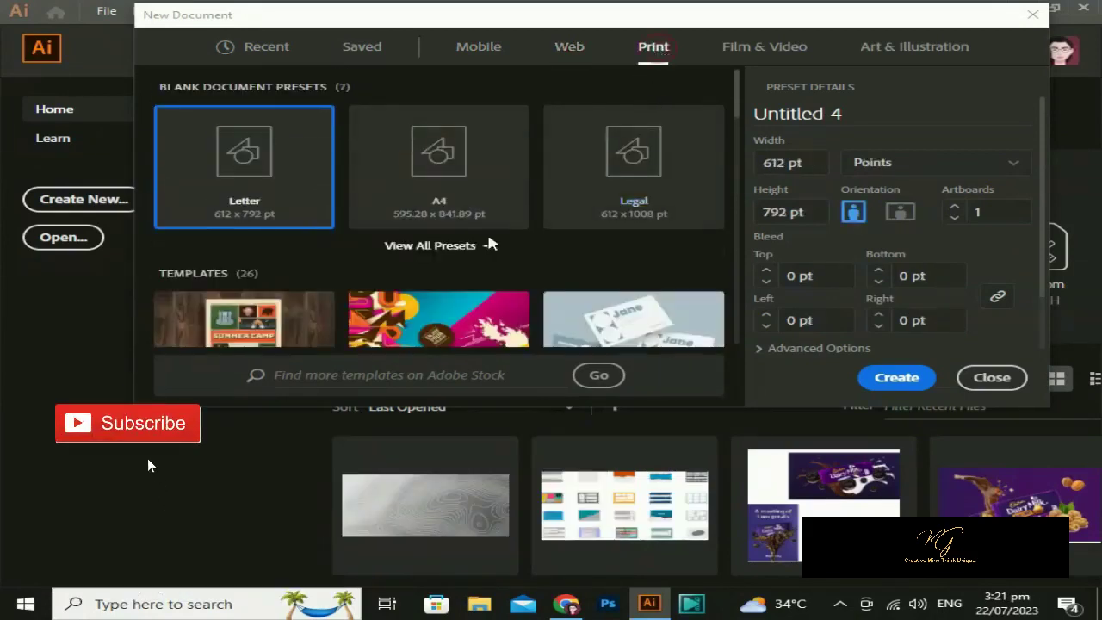
left_click(764, 49)
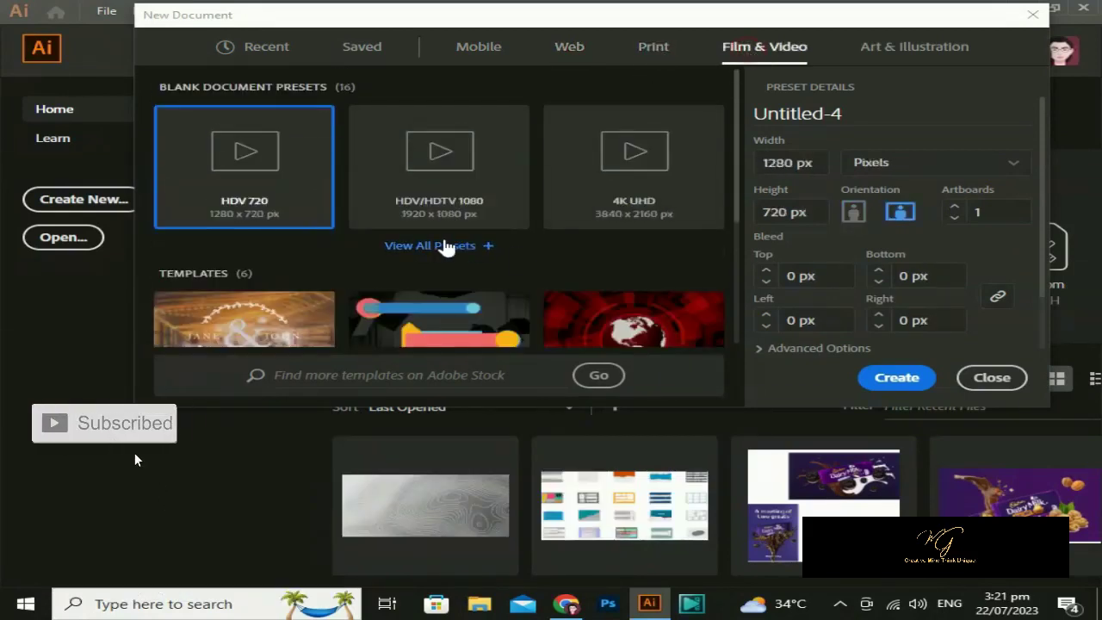
left_click(446, 247)
scroll(440, 250, "down", 3)
scroll(441, 249, "down", 3)
scroll(441, 250, "up", 5)
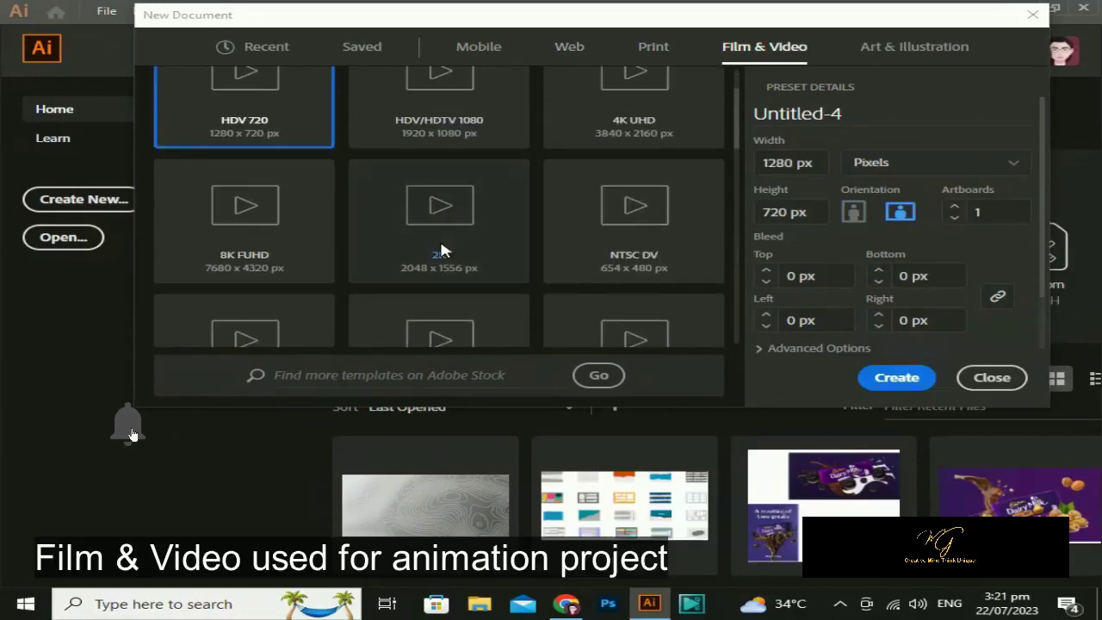
scroll(441, 250, "up", 2)
Name the 1400 × 1400 px document 'shape tool' and create it.
left_click(258, 47)
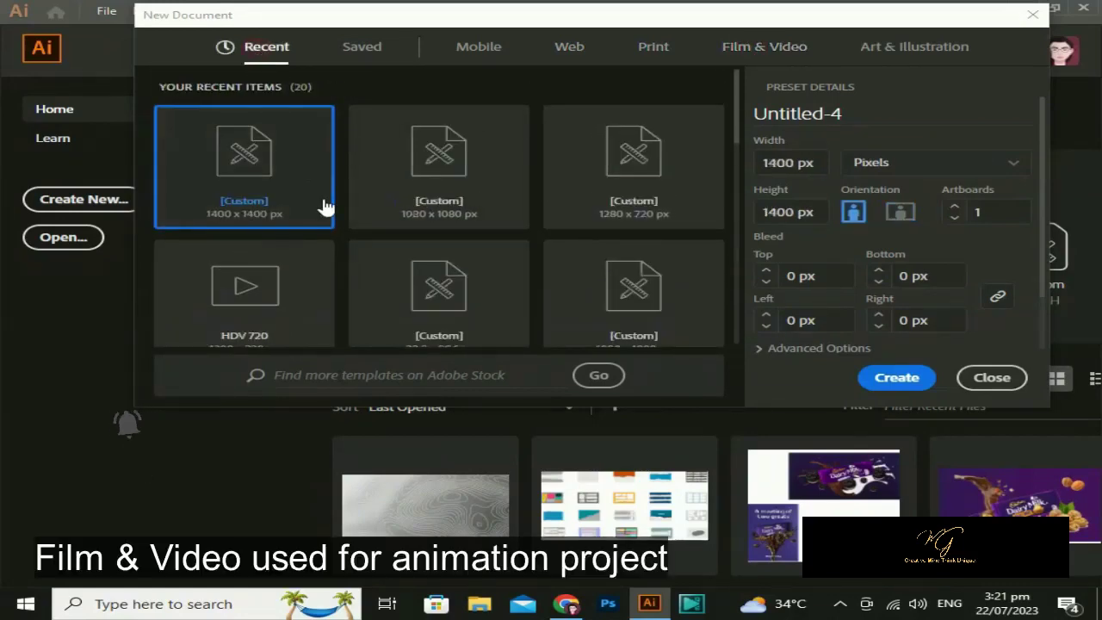
left_click(882, 121)
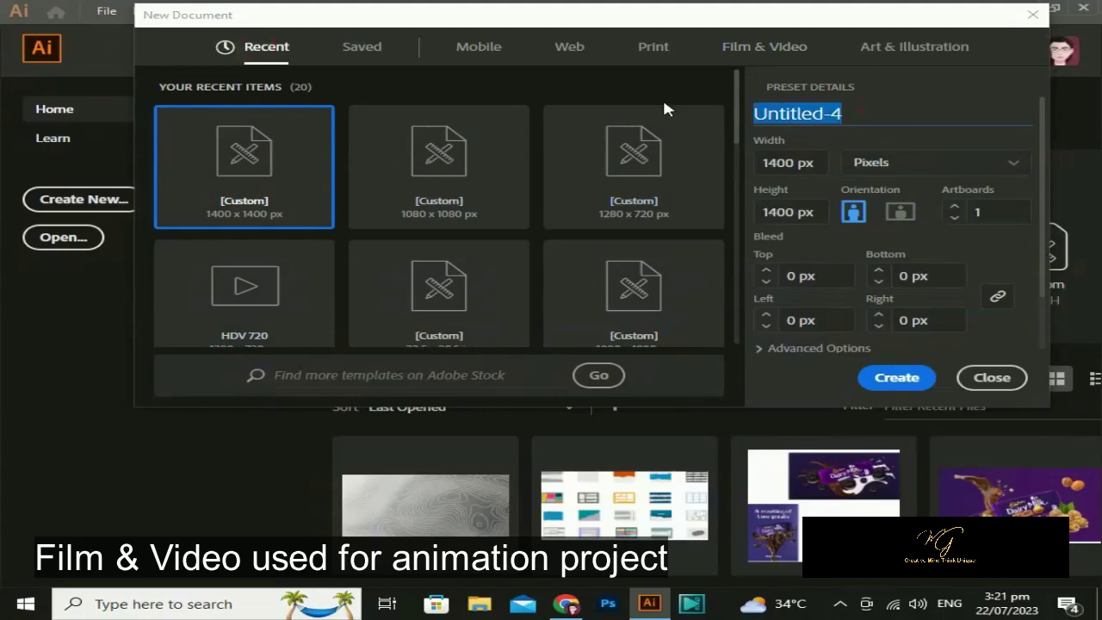
type("sha")
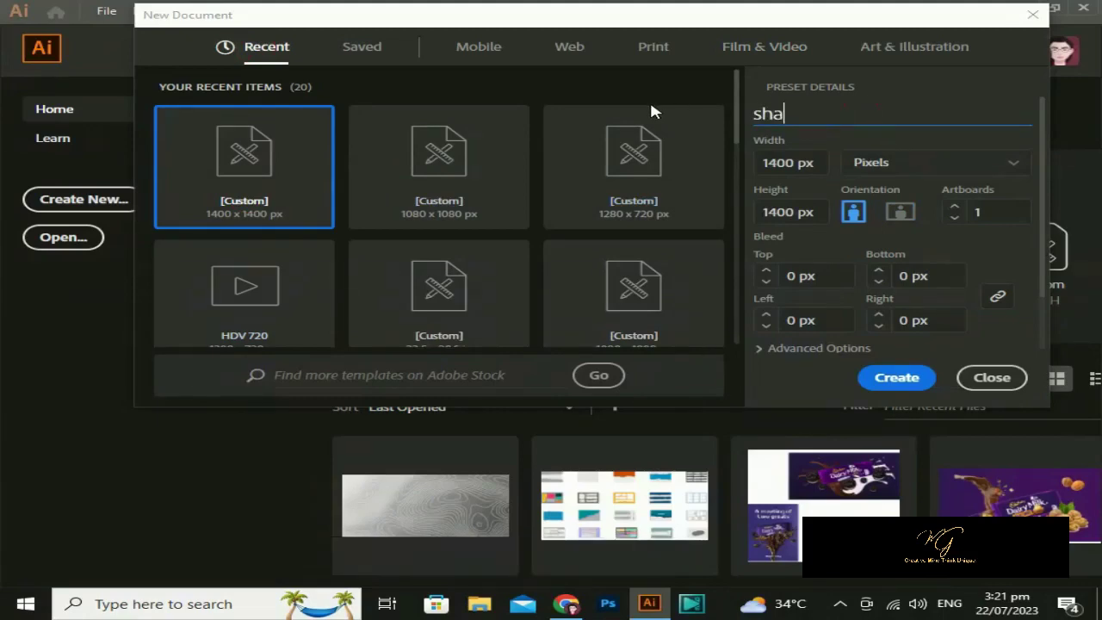
type("pe tool")
left_click(882, 379)
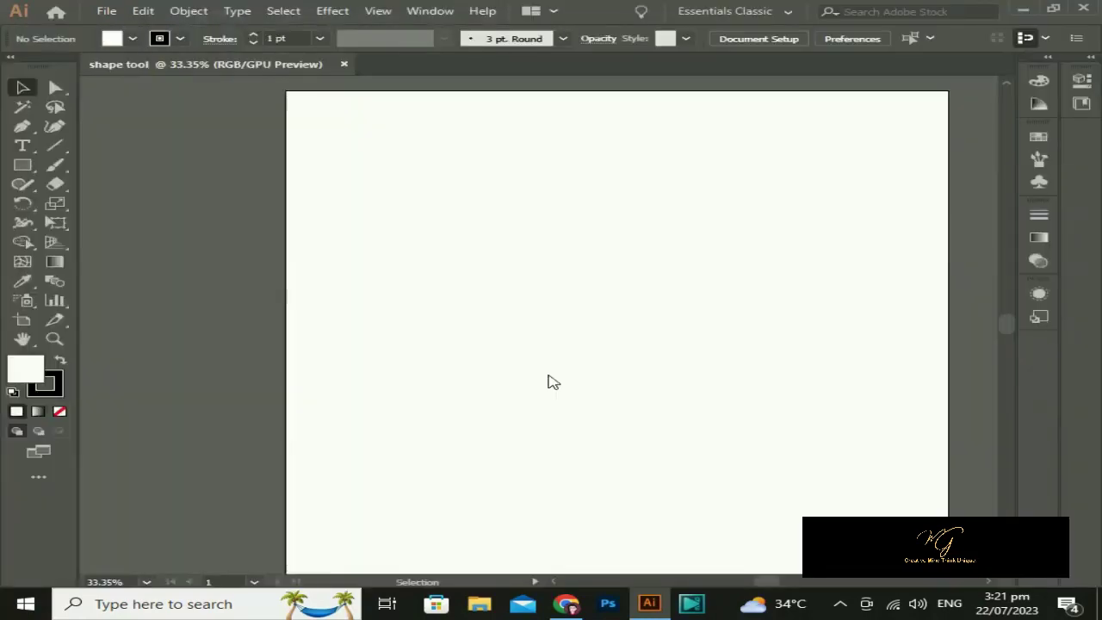
Place a Lorem ipsum point text object near the artboard's upper left, then zoom back in.
mouse_move(721, 268)
left_mouse_down()
mouse_move(560, 253)
mouse_move(505, 218)
left_mouse_up()
scroll(580, 261, "down", 2)
left_click(31, 146)
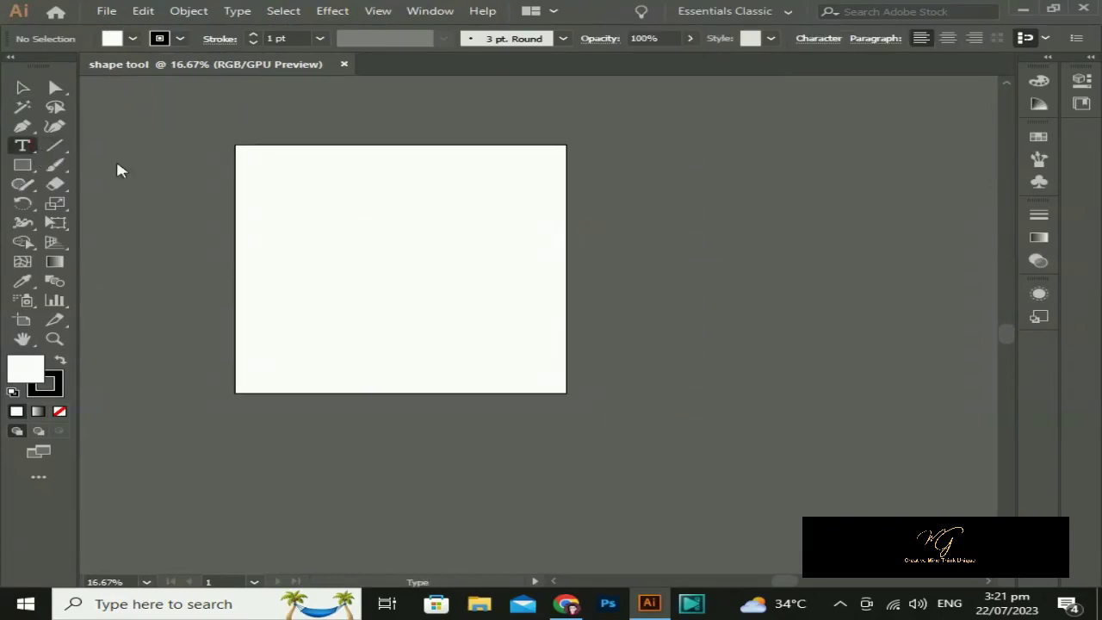
left_click(317, 197)
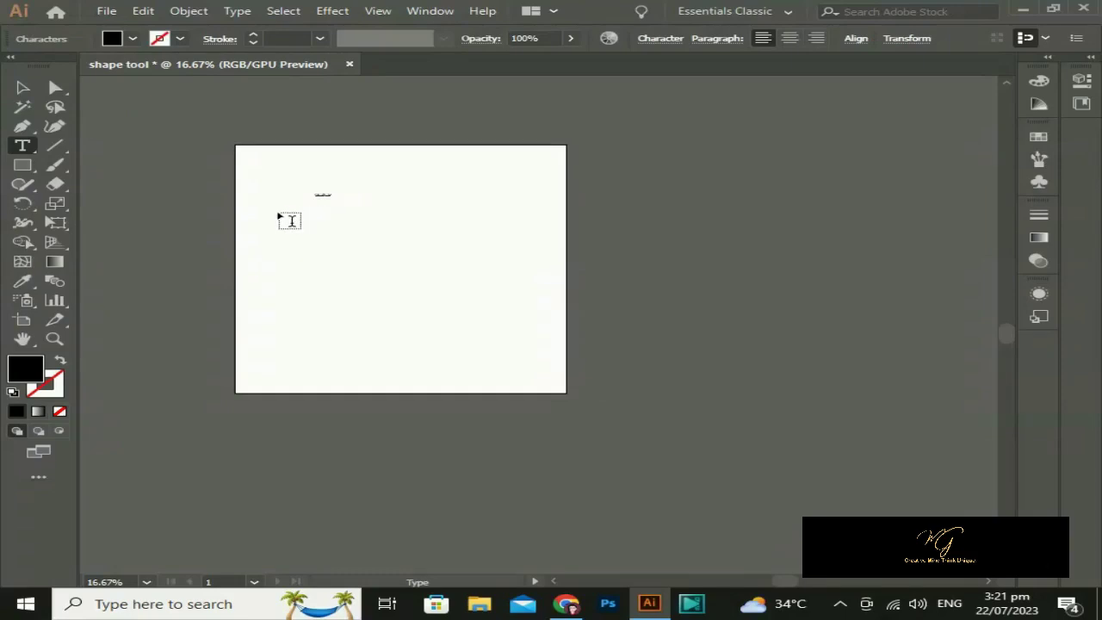
key("space")
scroll(317, 188, "up", 1)
scroll(317, 188, "up", 1)
scroll(317, 188, "up", 1)
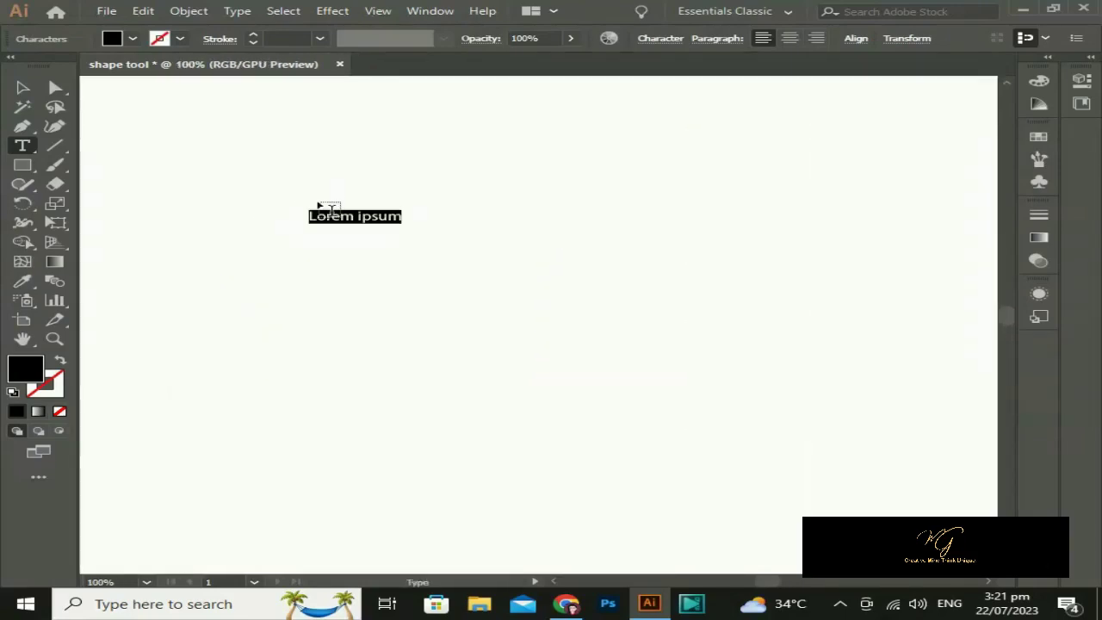
Type the note text, scale it up about twice, and move it right and down.
type("Here we discuss shape f")
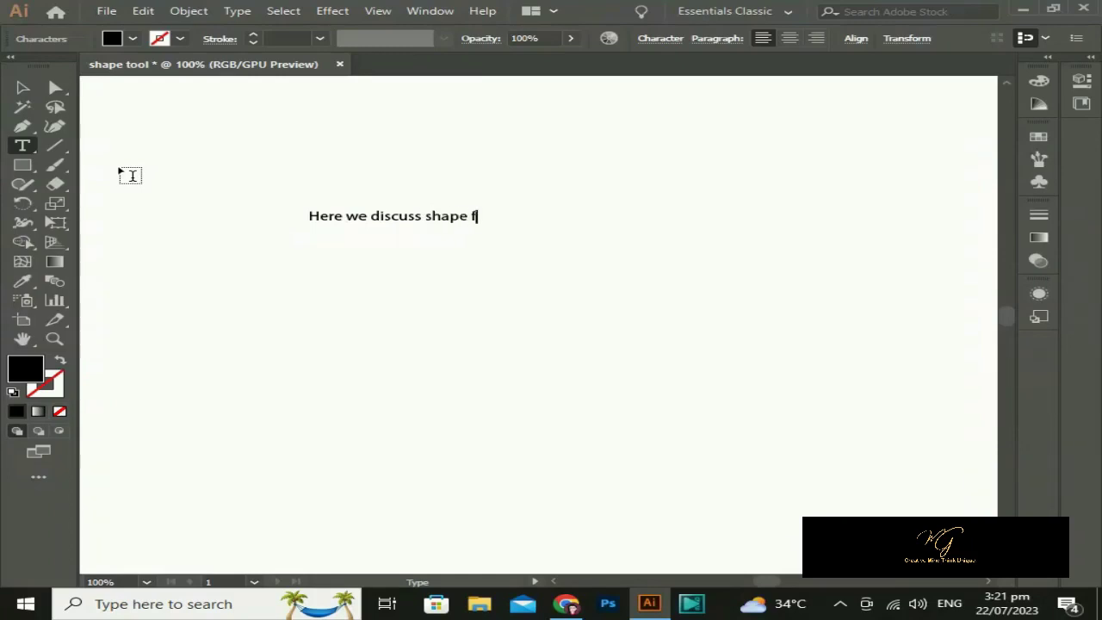
type("i")
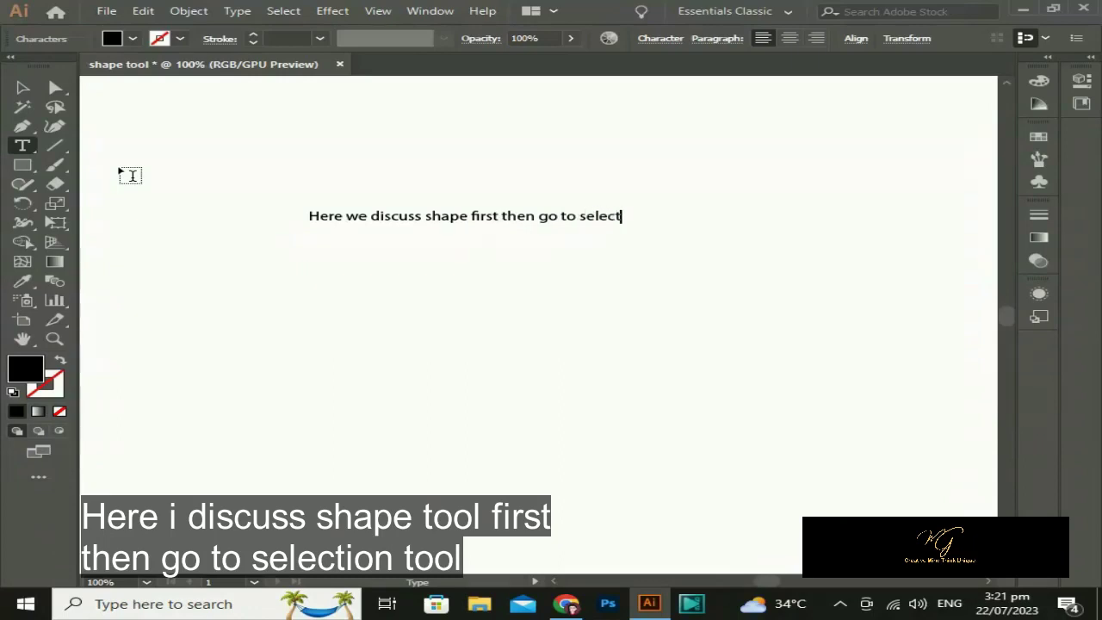
type("t")
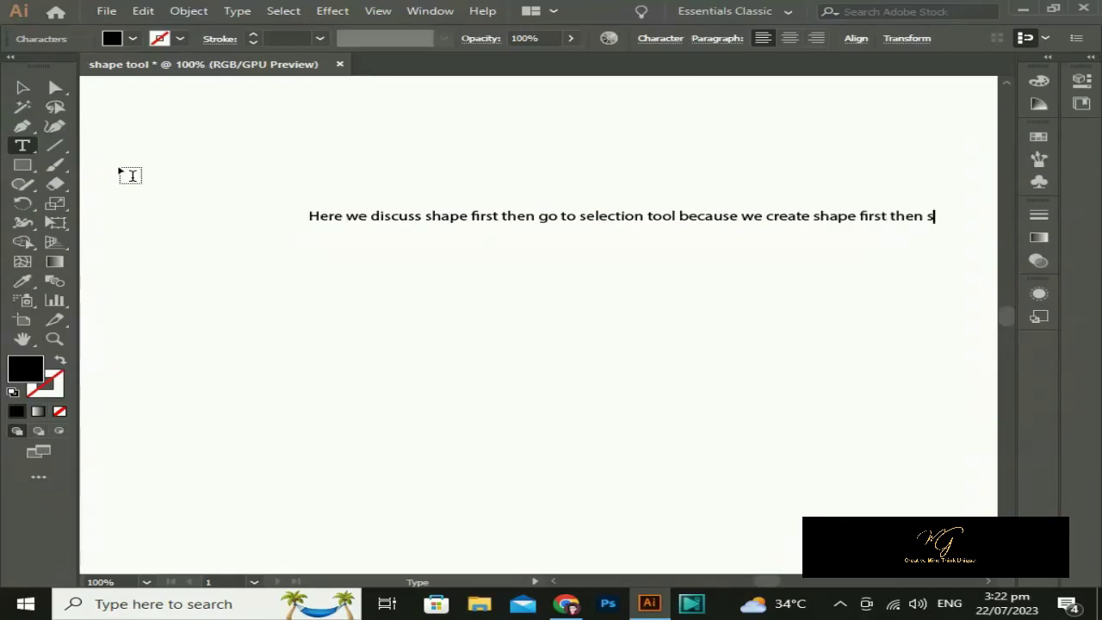
key("Escape")
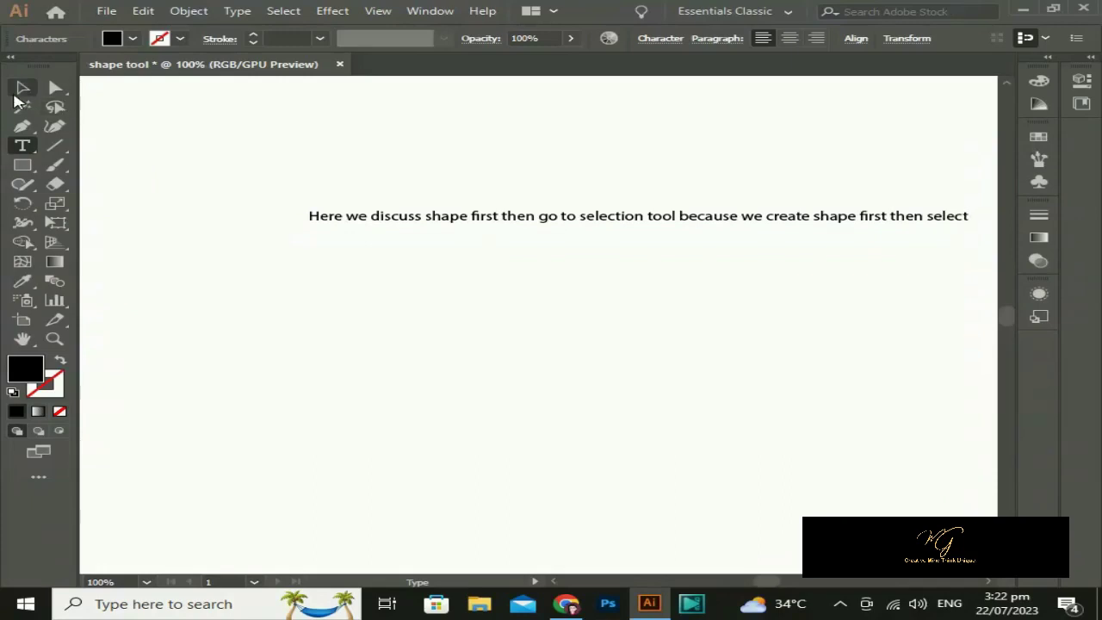
scroll(653, 398, "down", 1)
scroll(653, 398, "down", 1)
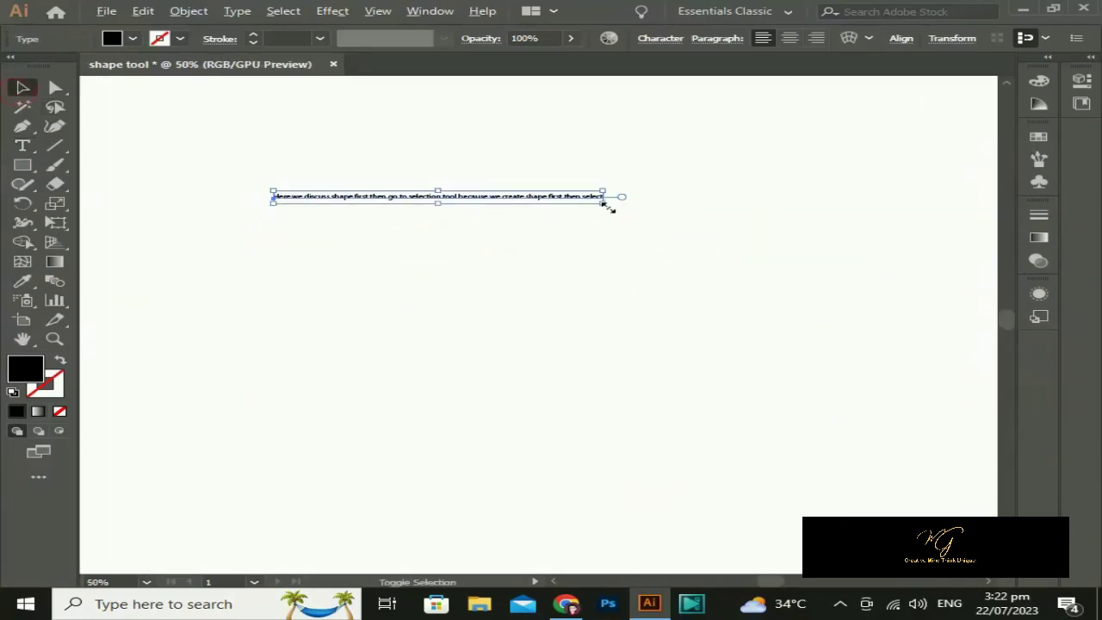
left_click_drag(602, 203, 801, 212)
left_click_drag(479, 193, 607, 246)
left_click(592, 390)
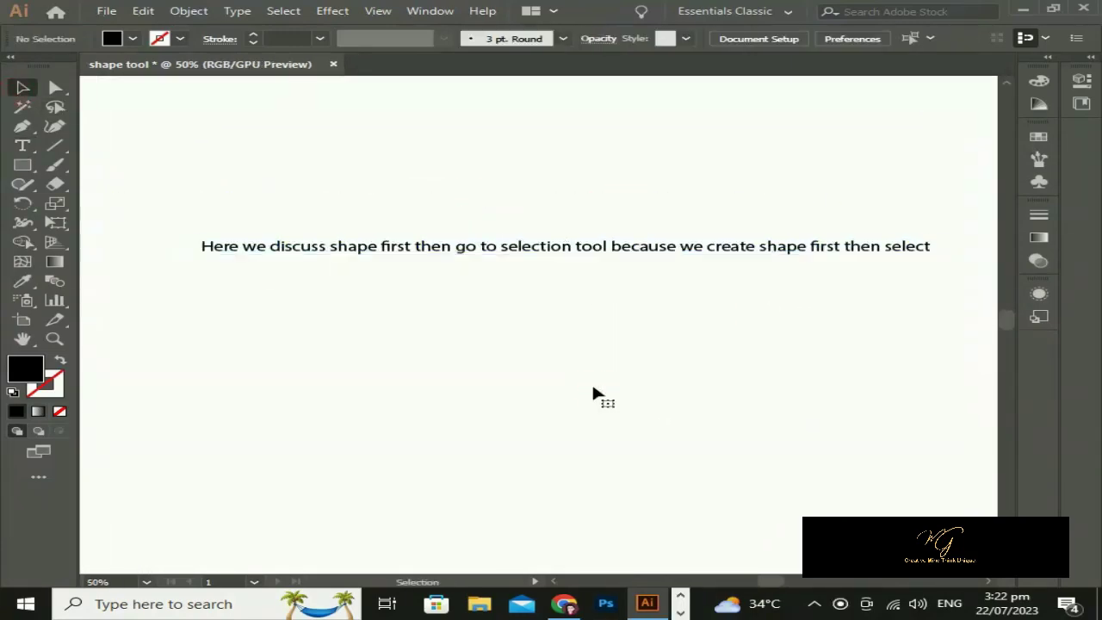
Marquee-select the note text line and delete it, leaving the artboard blank.
scroll(591, 383, "down", 1)
scroll(591, 384, "down", 1)
left_click_drag(443, 229, 448, 325)
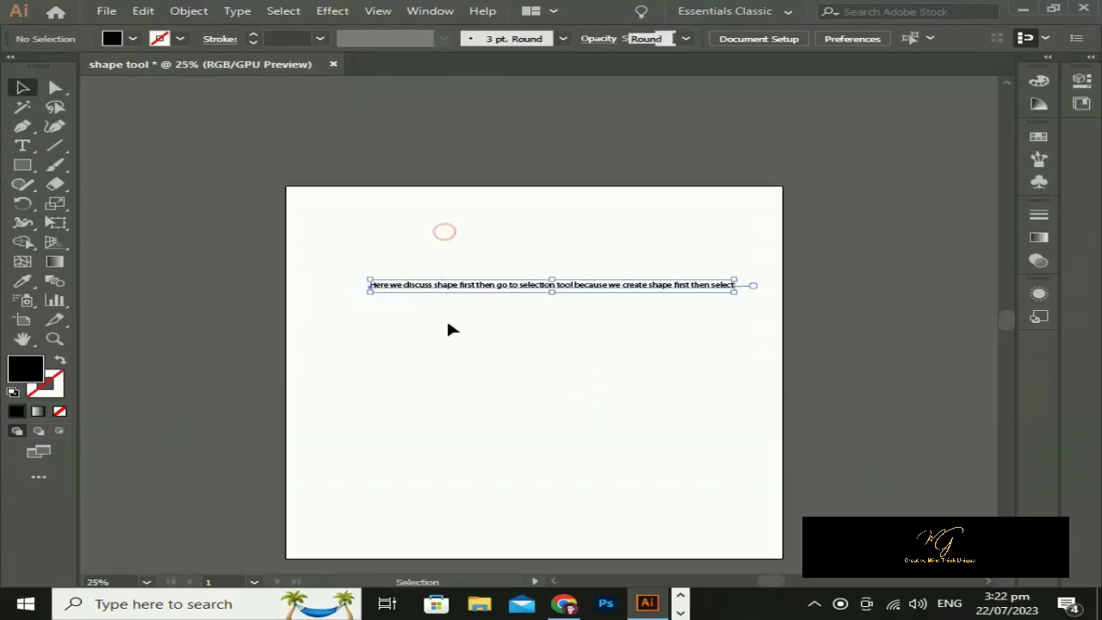
key("Delete")
scroll(447, 324, "down", 1)
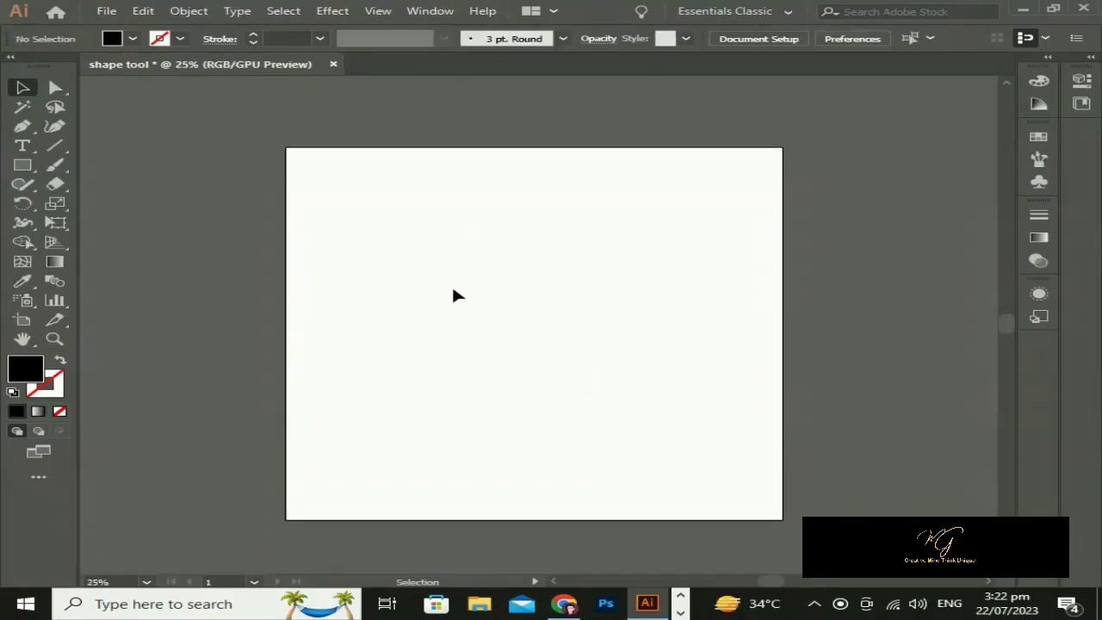
left_click(36, 176)
left_click(22, 145)
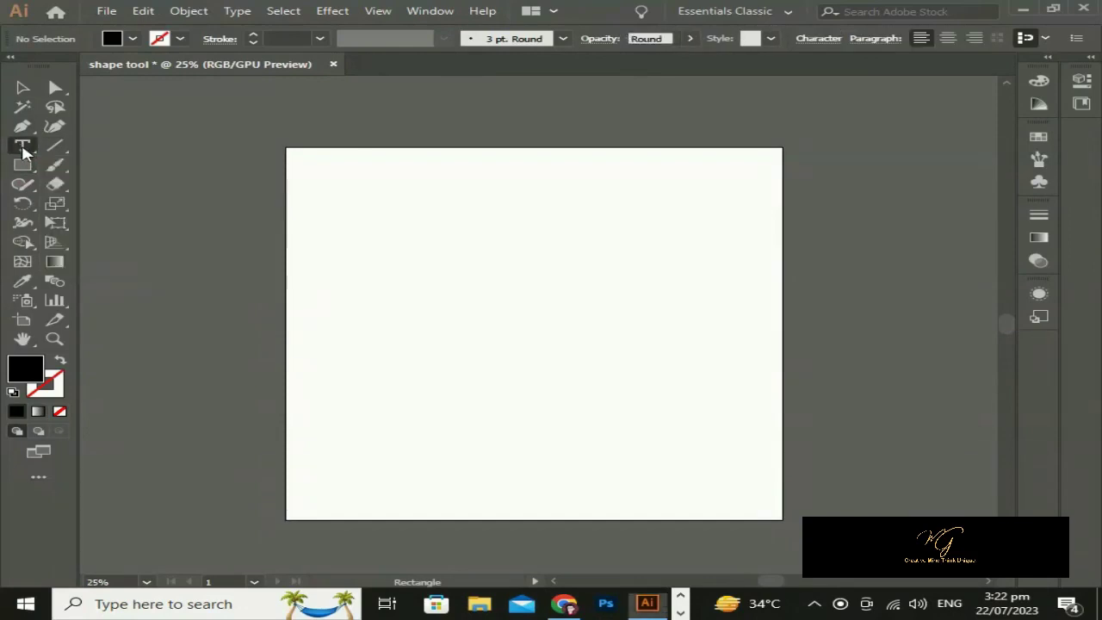
left_click_drag(322, 192, 741, 308)
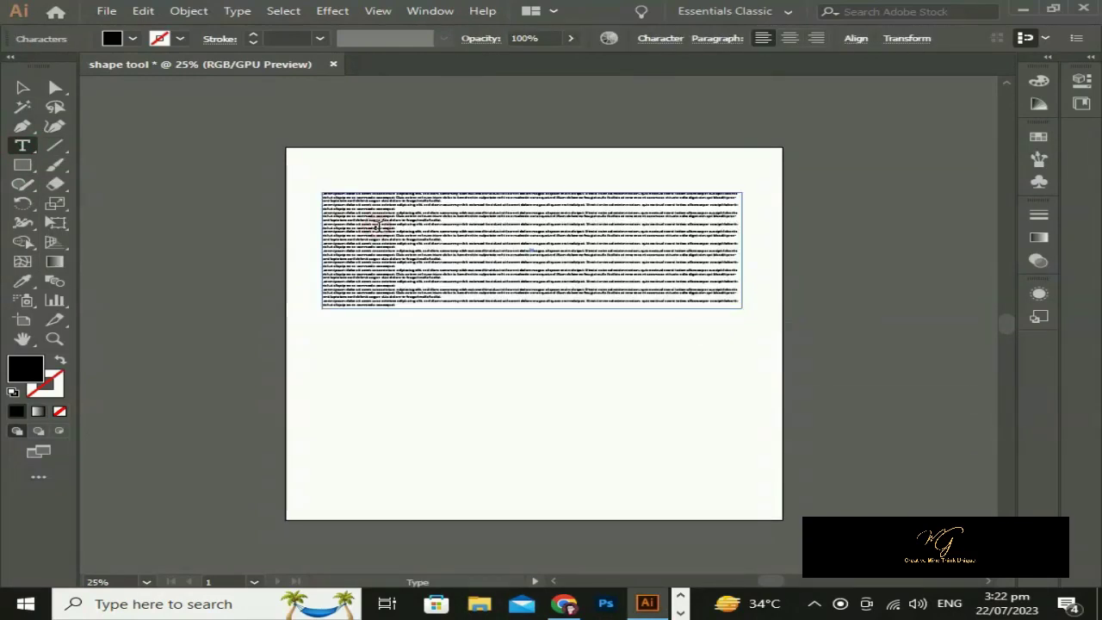
left_click(23, 87)
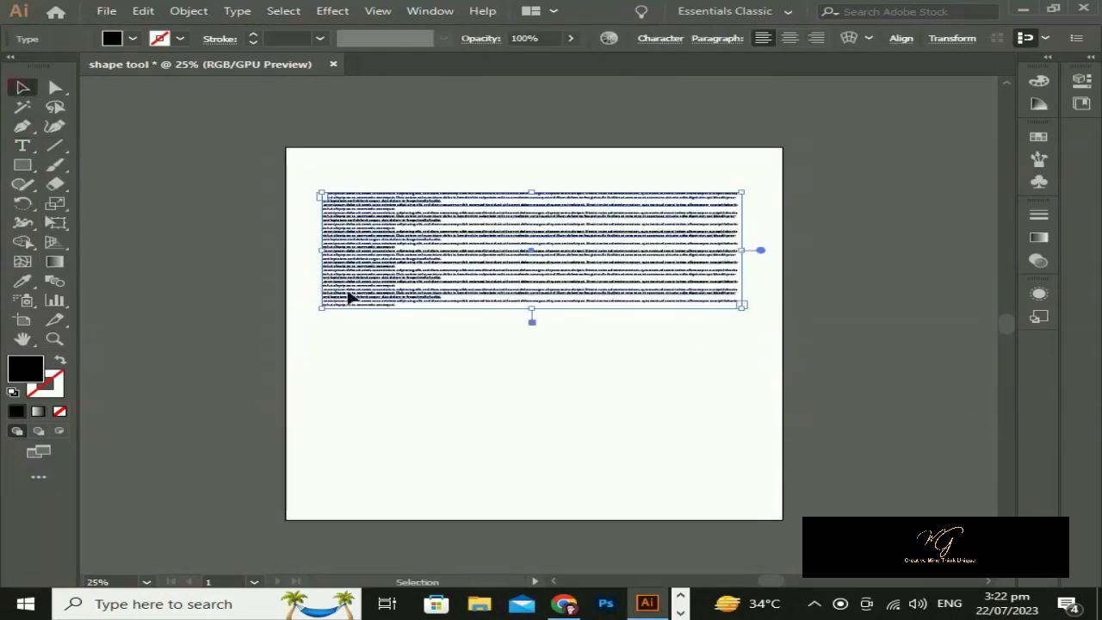
key("Delete")
left_click(22, 146)
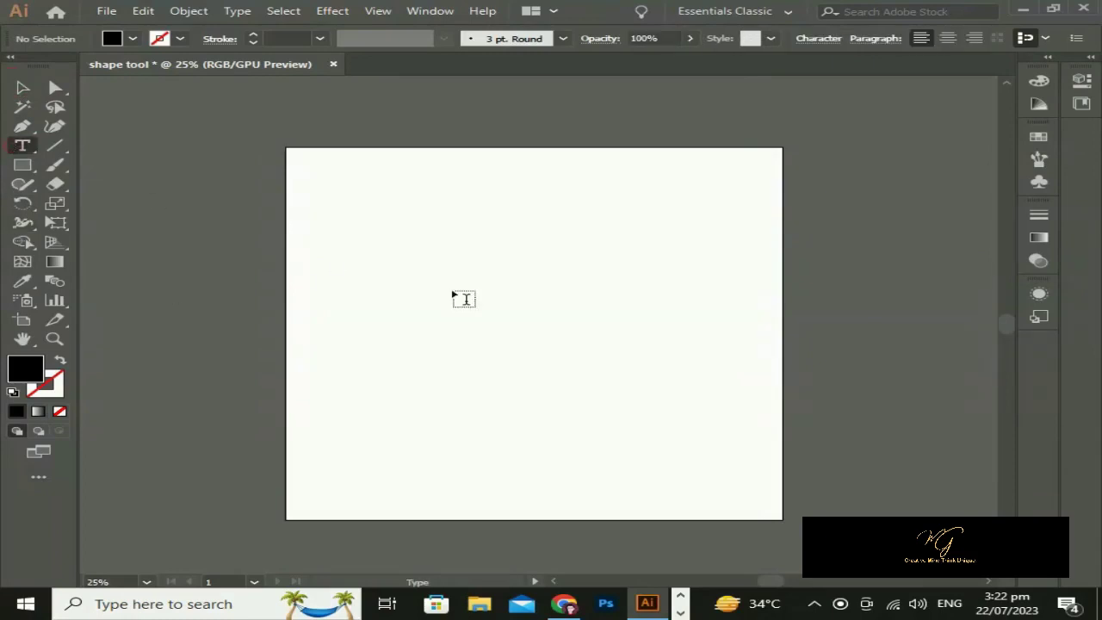
Place a point text placeholder, scale it up and move it into position.
left_click(383, 247)
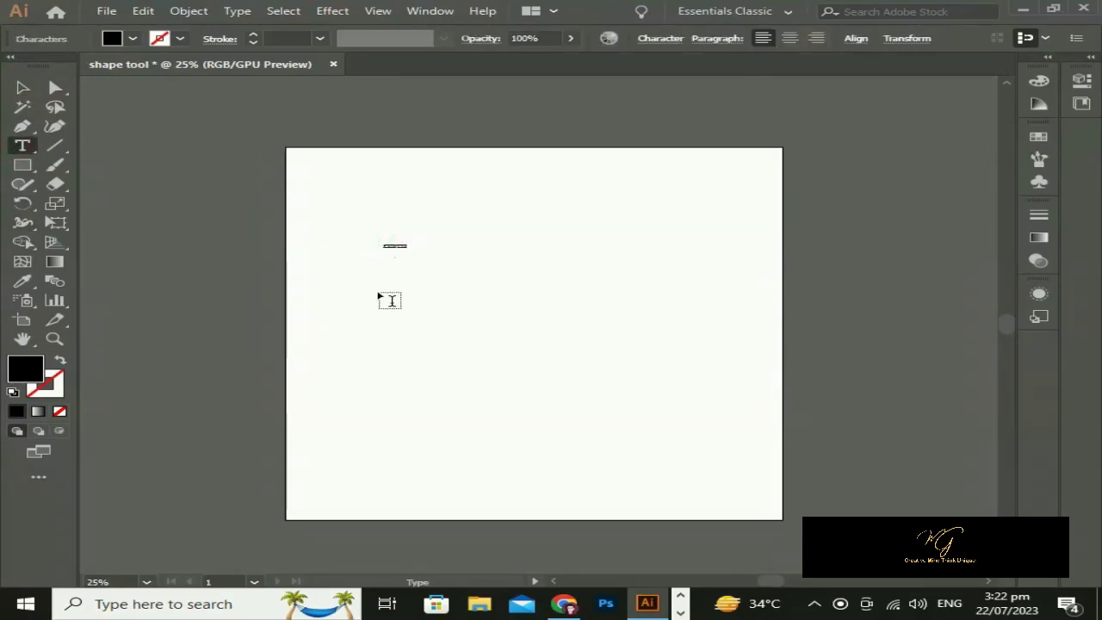
left_click(33, 89)
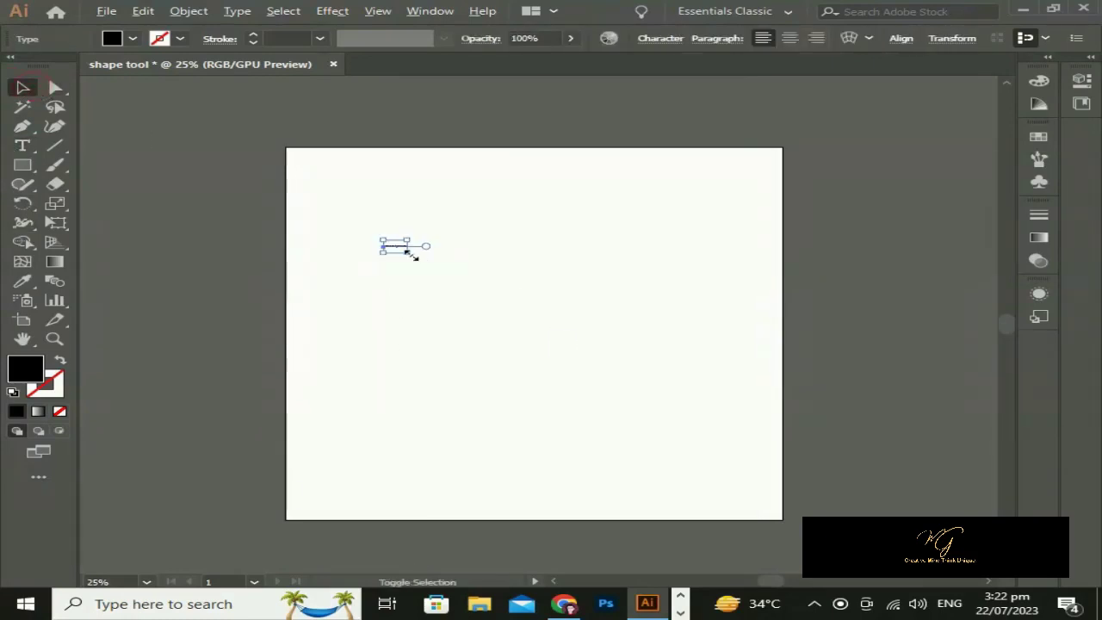
left_click_drag(413, 256, 671, 361)
left_click_drag(444, 263, 581, 280)
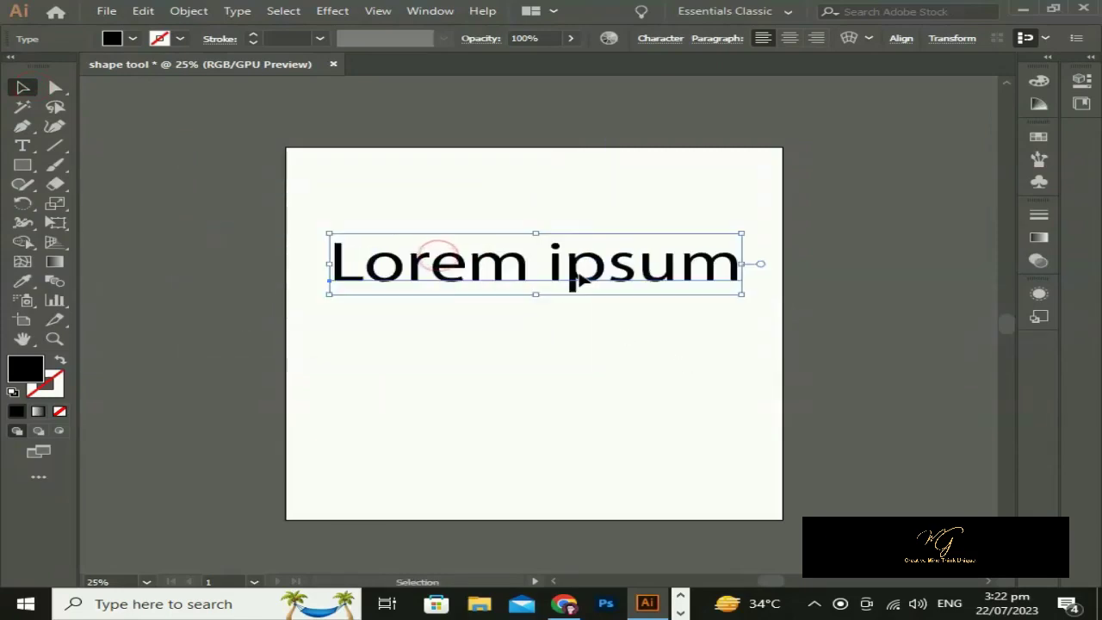
Replace the Lorem ipsum text with 'Arrowhead shows more tool present'.
double_click(614, 278)
left_click_drag(740, 257, 265, 260)
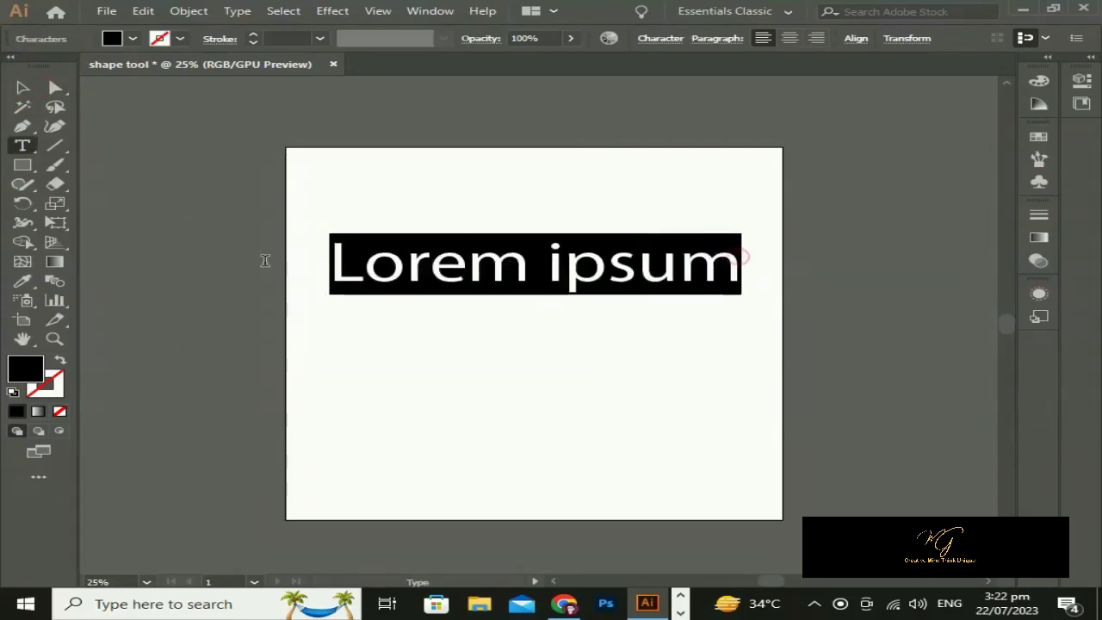
type("Arr")
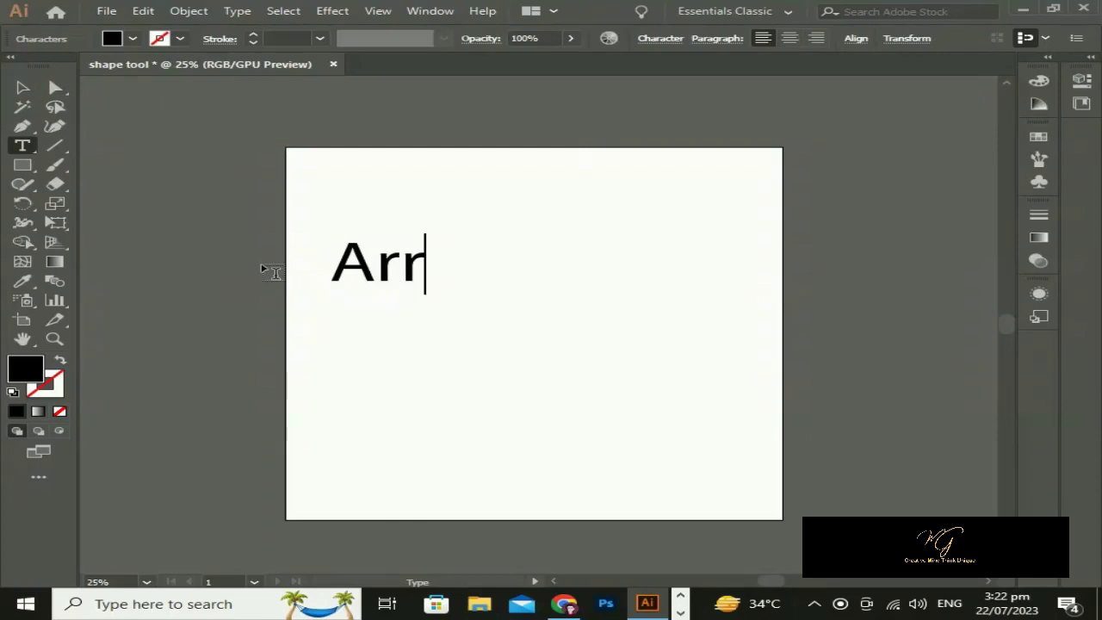
type("owhea")
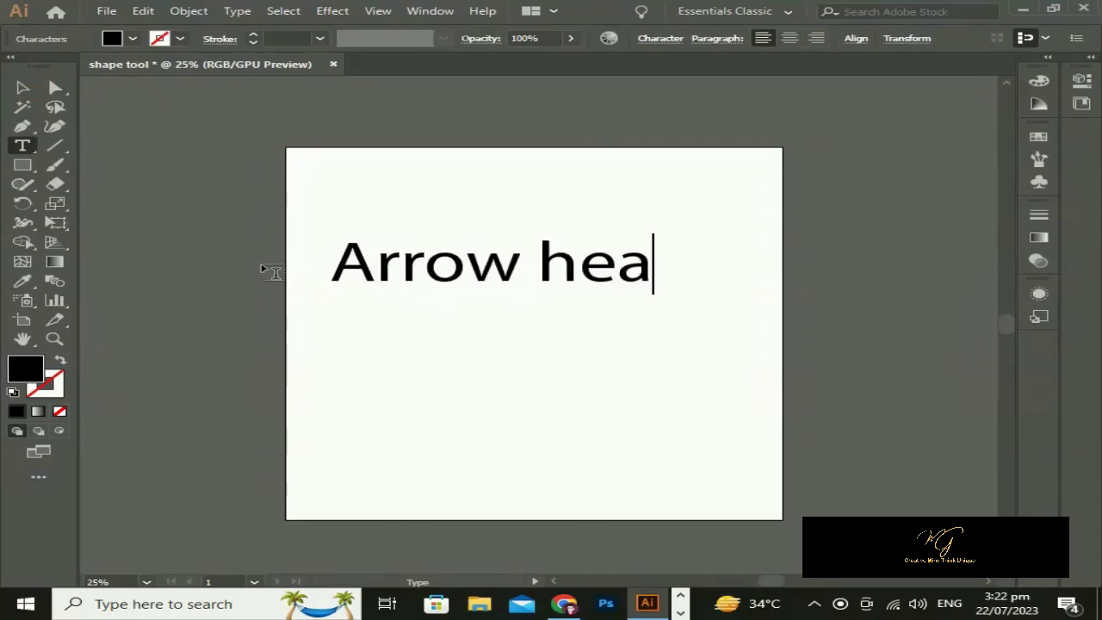
type("d ")
type("s")
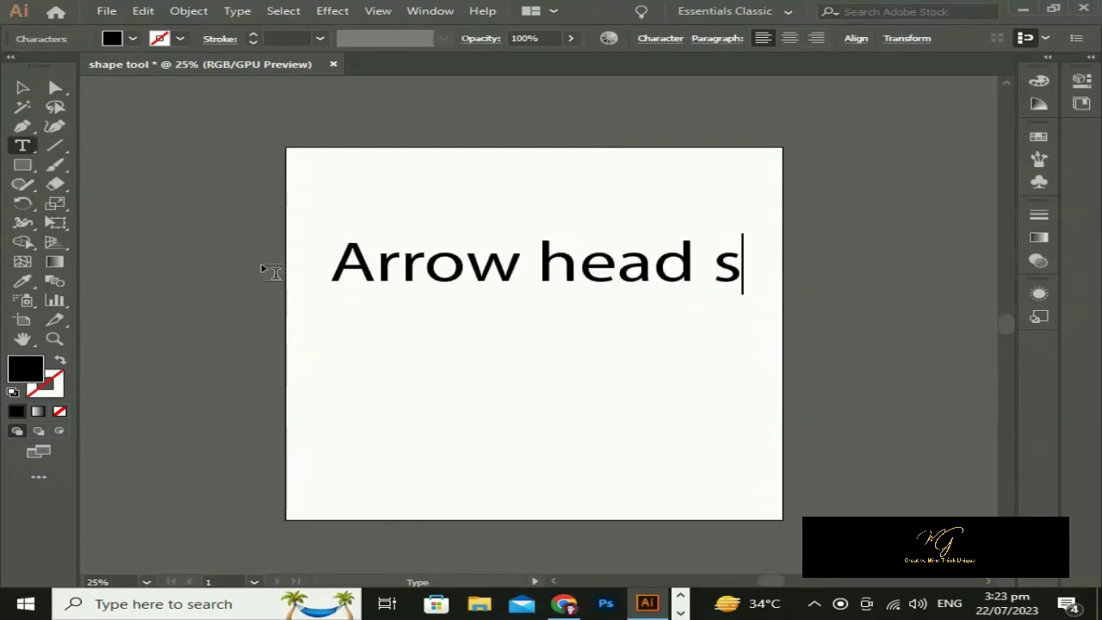
key("BackSpace")
type("s")
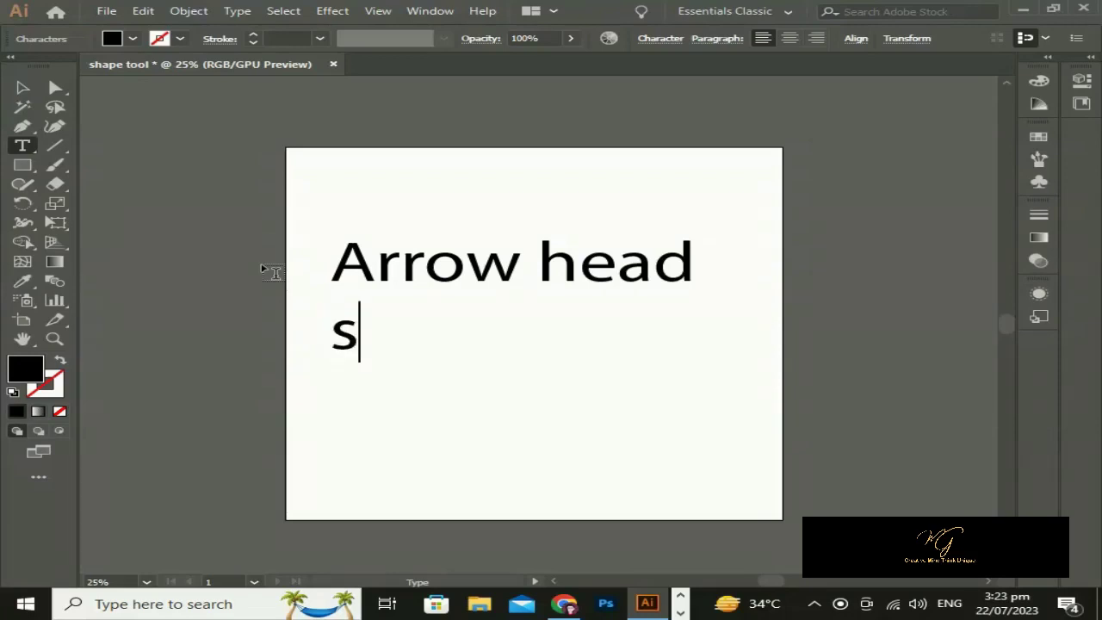
type("how")
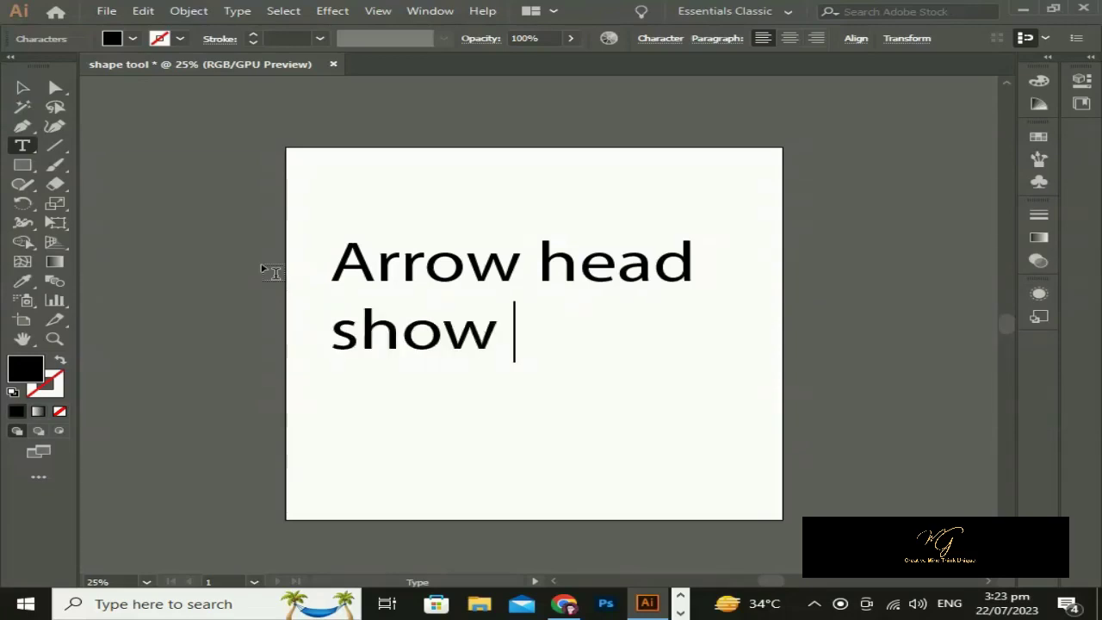
key("BackSpace")
type("s mo")
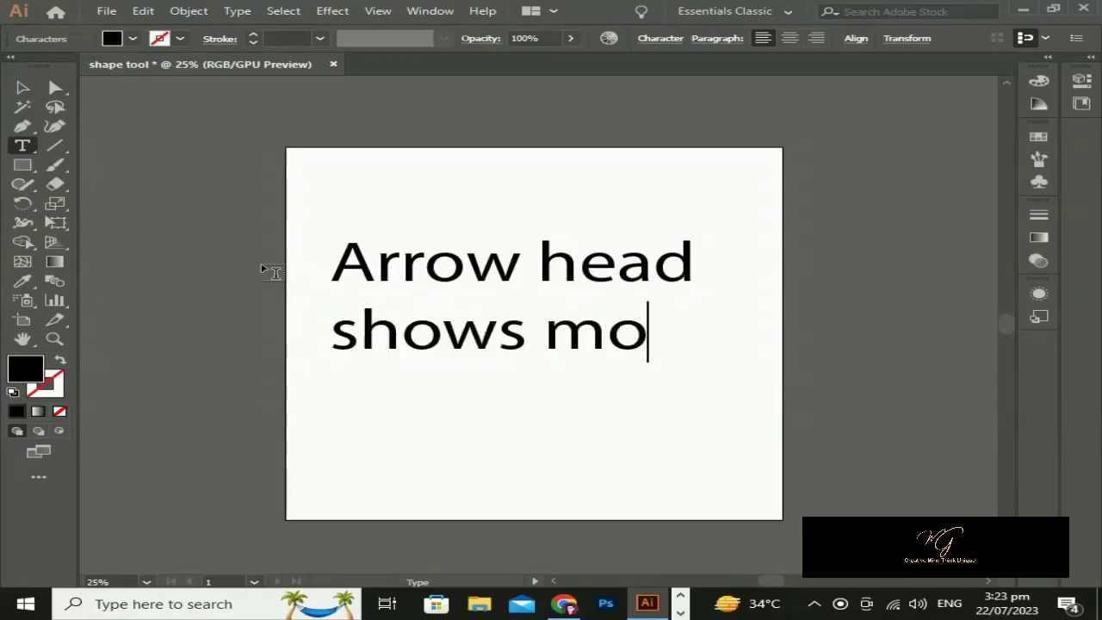
type("re too")
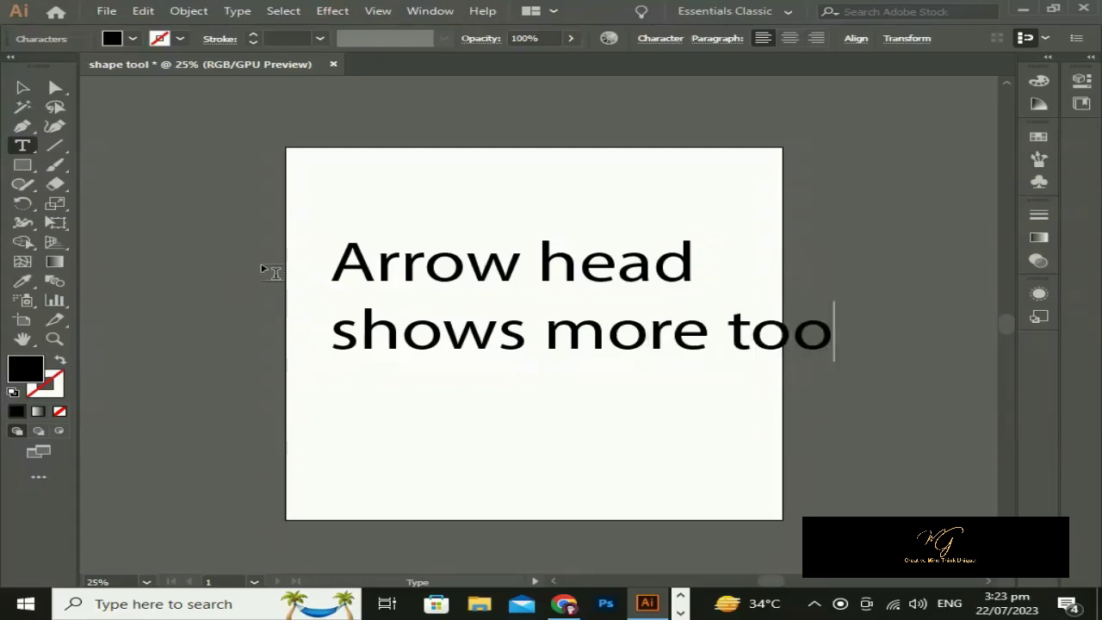
type("l o")
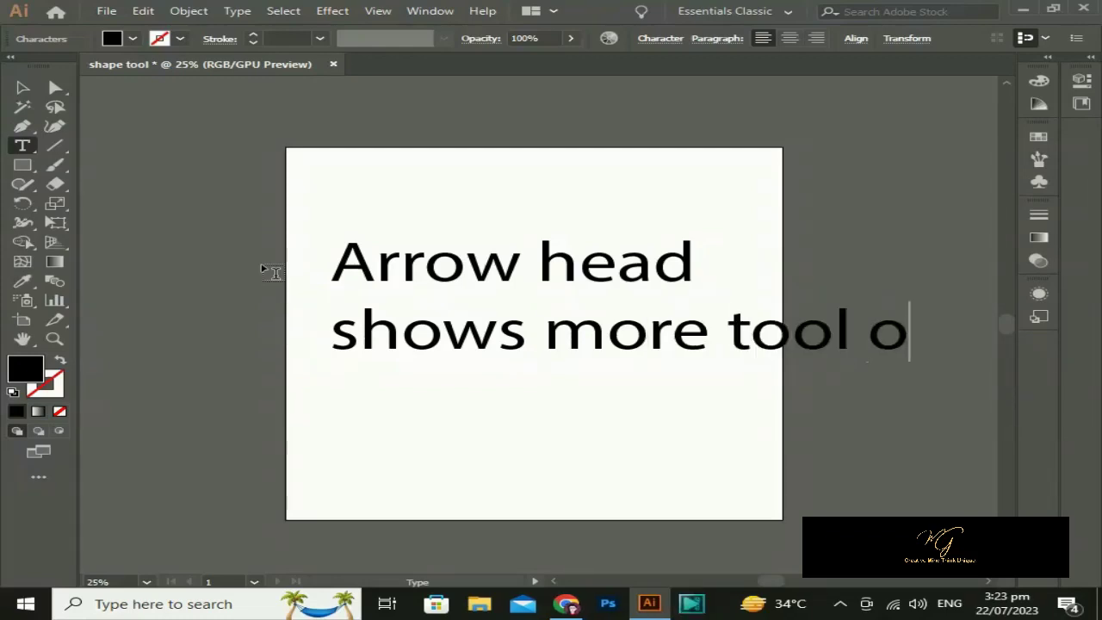
key("BackSpace")
type("prese")
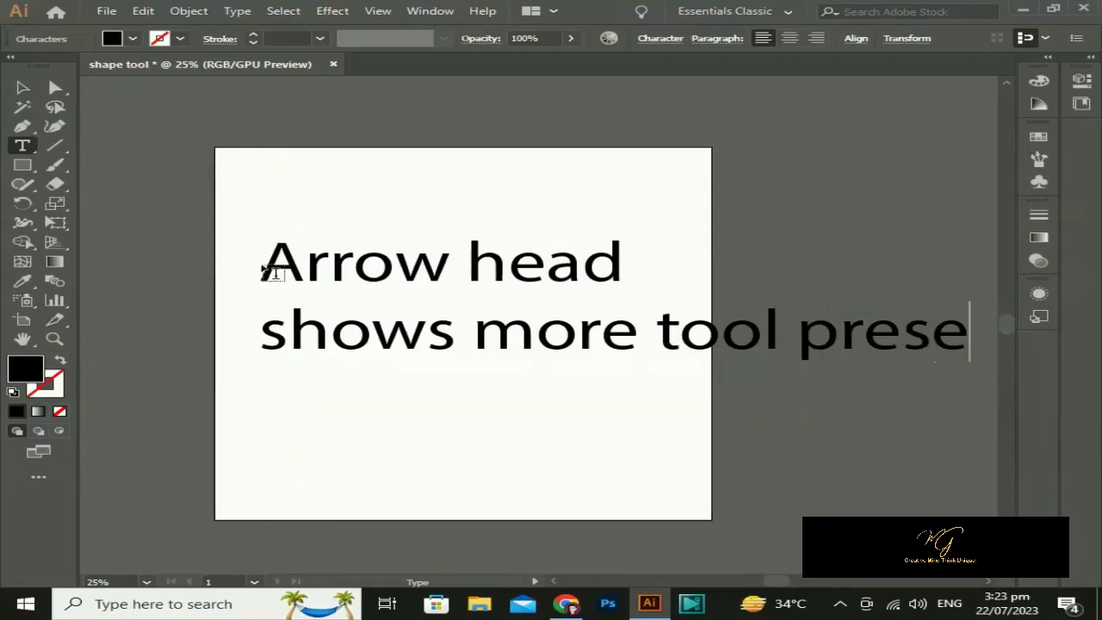
type("nt")
Add 'inside' on a new line below to complete the note.
key("Return")
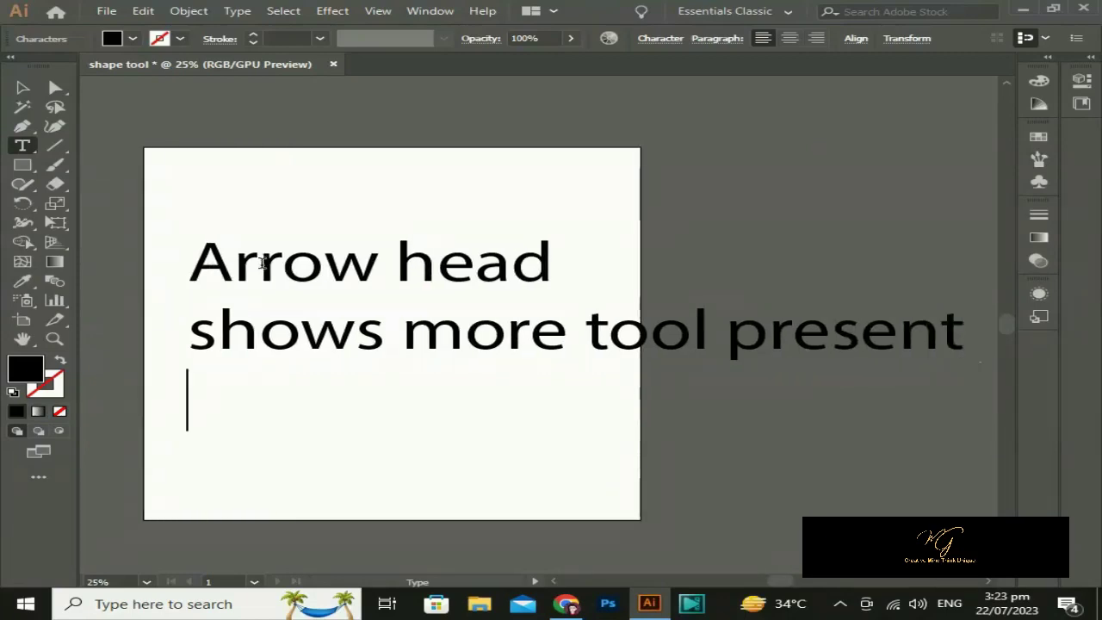
type("insi")
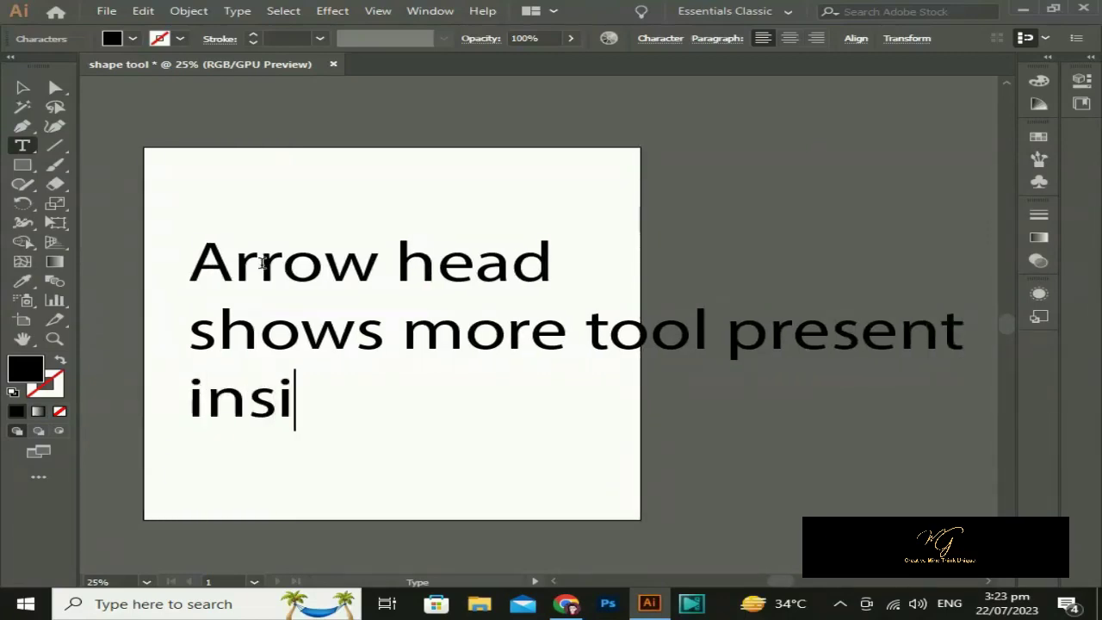
type("de the")
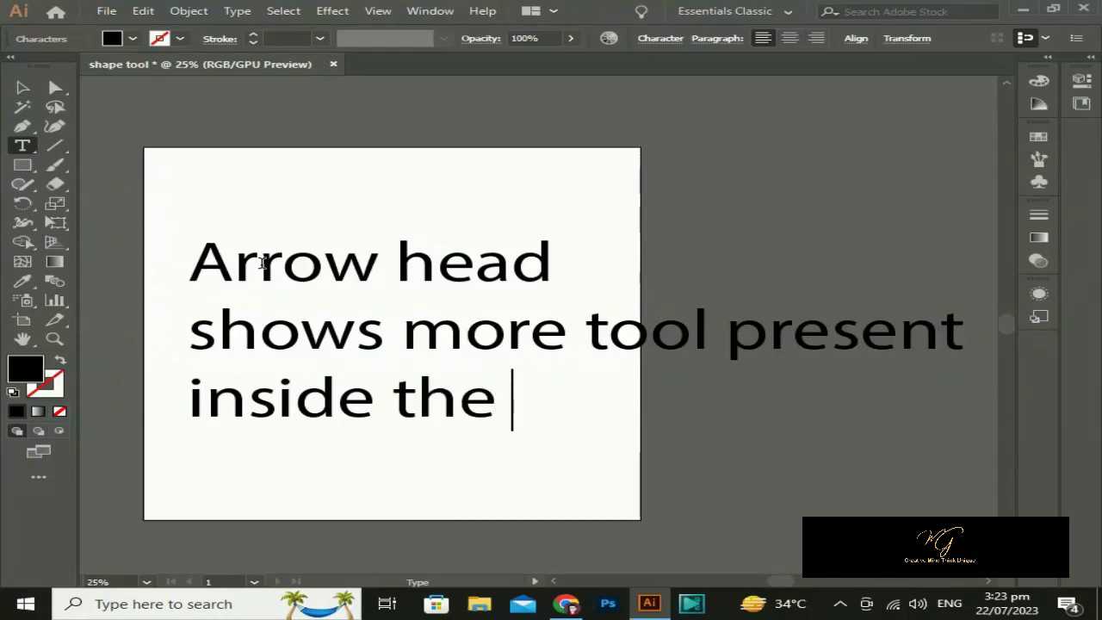
key("BackSpace")
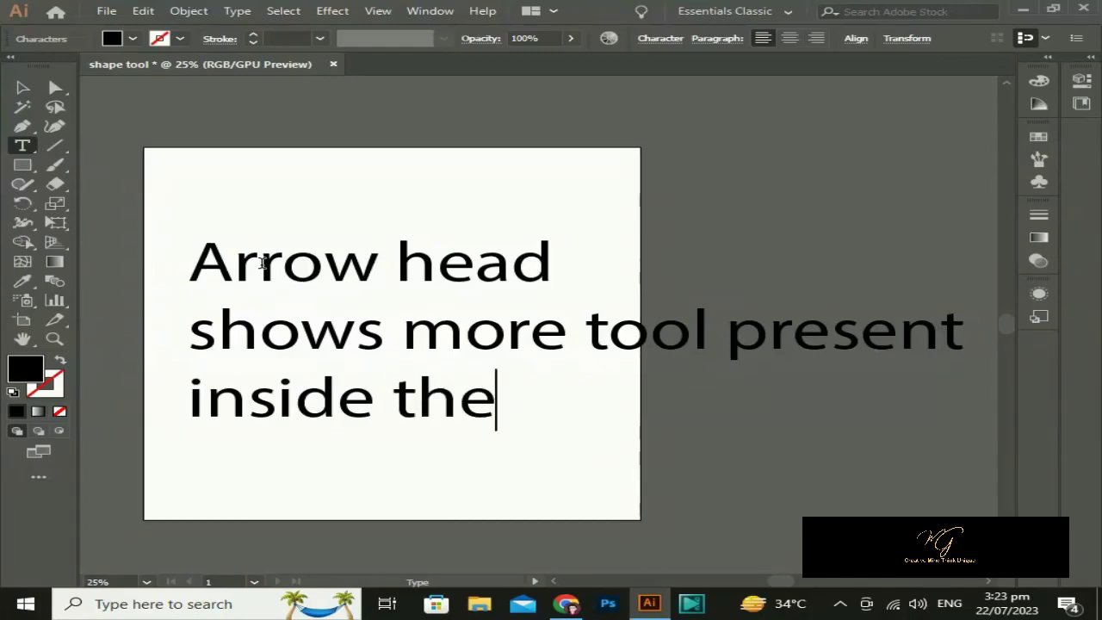
key("BackSpace")
key("BackSpace")
key("BackSpace")
key("BackSpace")
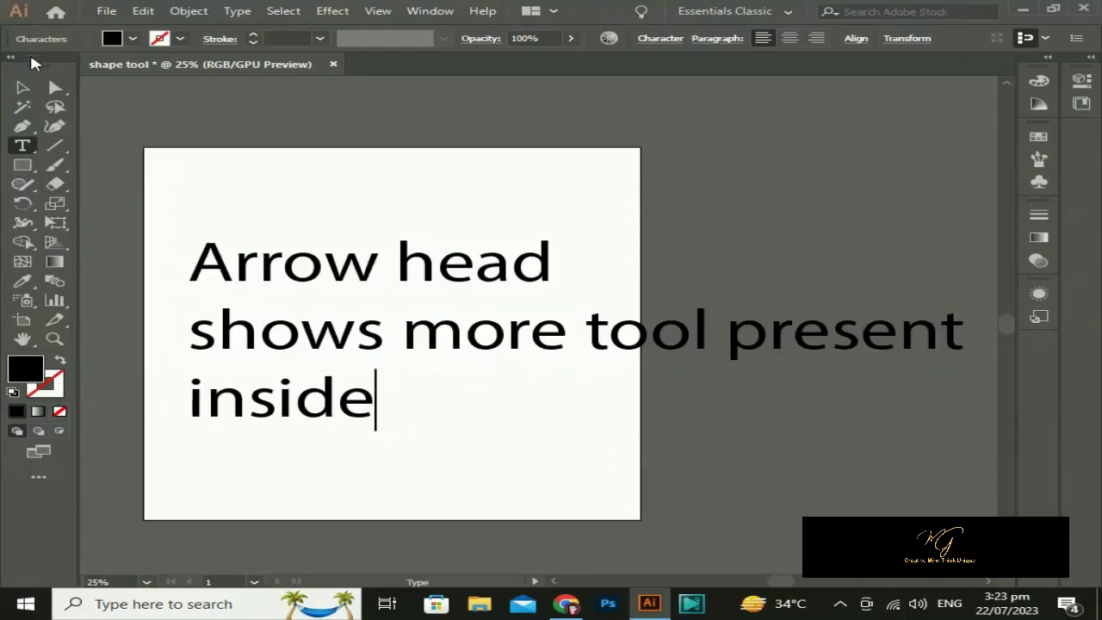
left_click(23, 86)
Nudge the note slightly left, then open and cancel the Rectangle size dialog.
left_click_drag(374, 349, 345, 348)
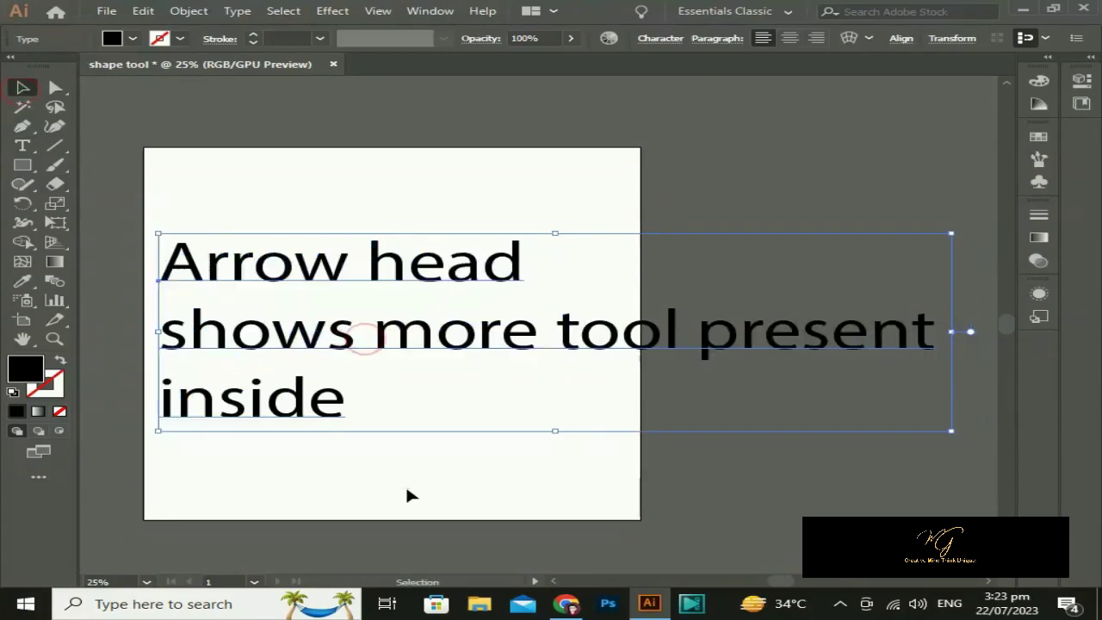
left_click(408, 491)
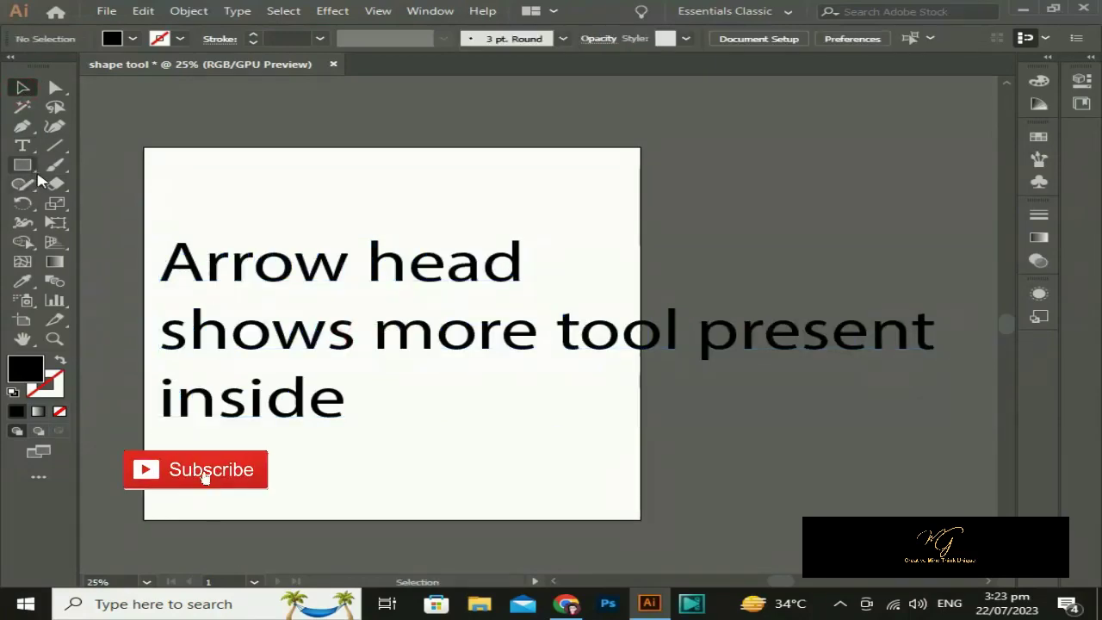
left_click(26, 166)
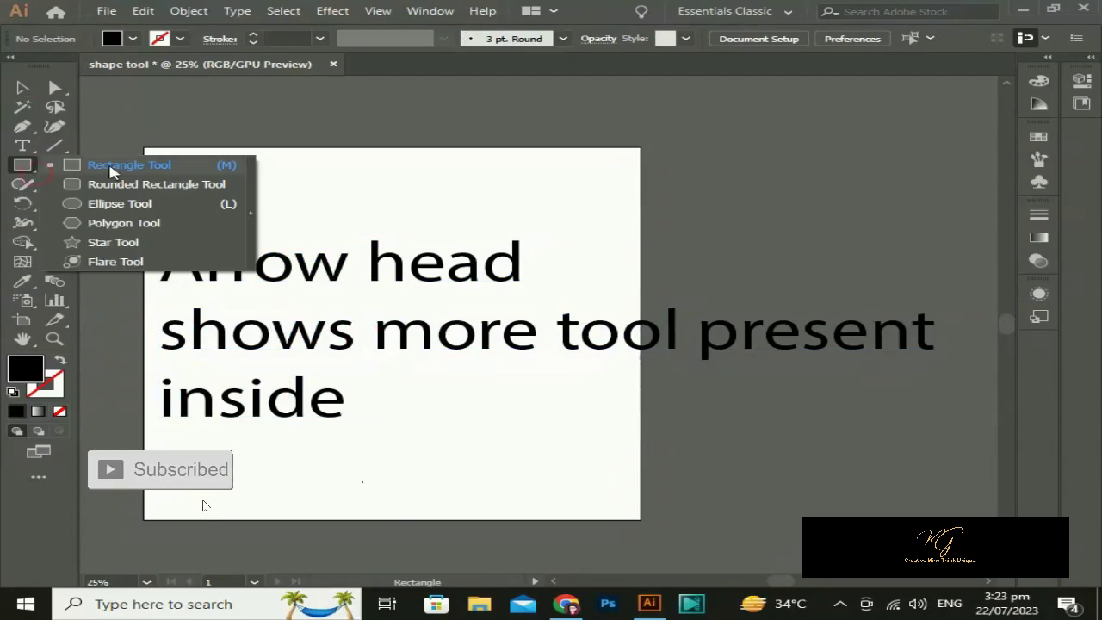
left_click(418, 521)
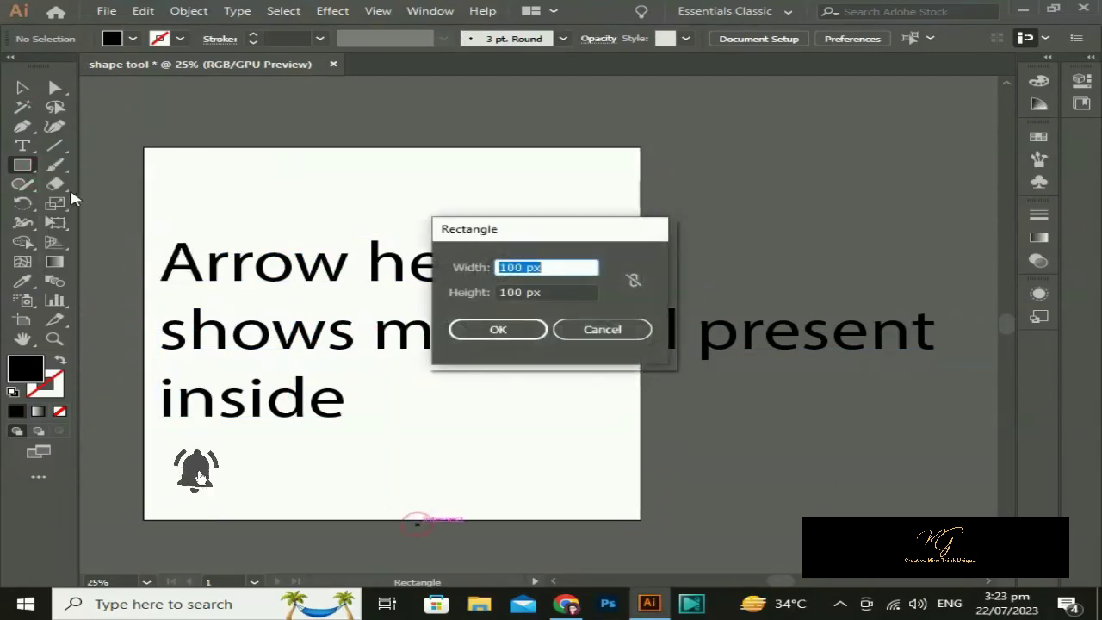
left_click(622, 329)
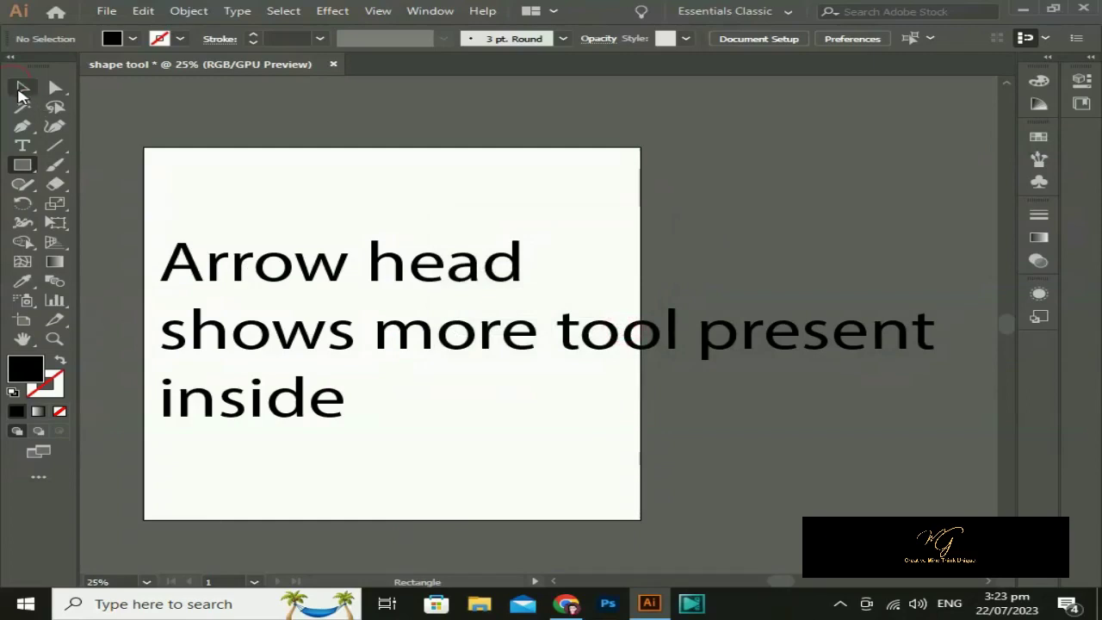
Select the Arrow head note, delete it, and re-centre the artboard view.
left_click(22, 88)
left_click(326, 411)
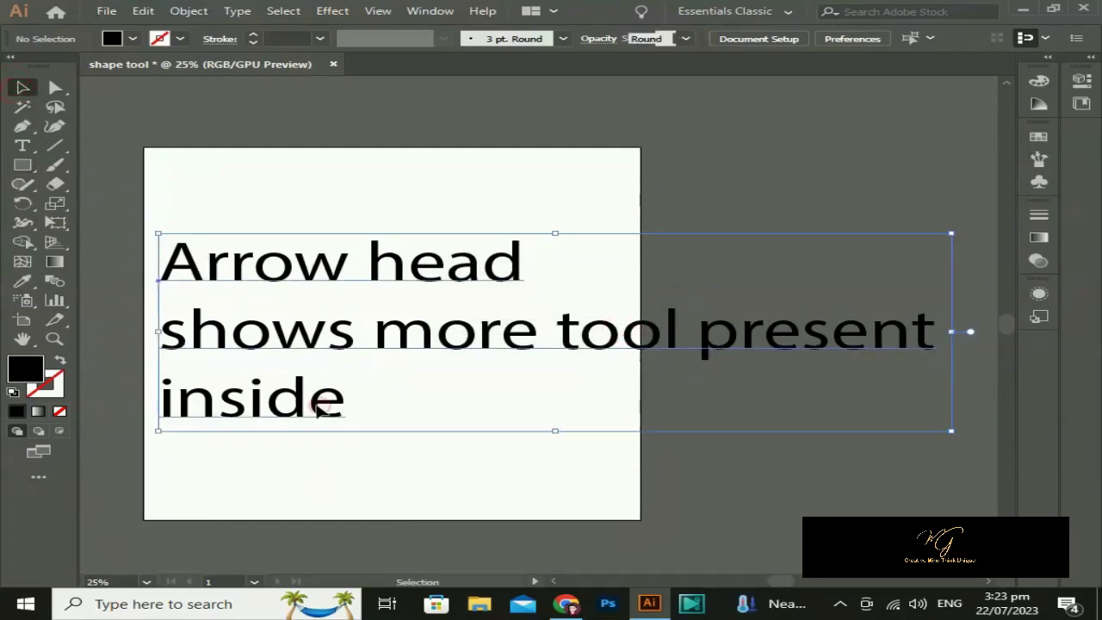
key("Delete")
left_click_drag(239, 351, 373, 314)
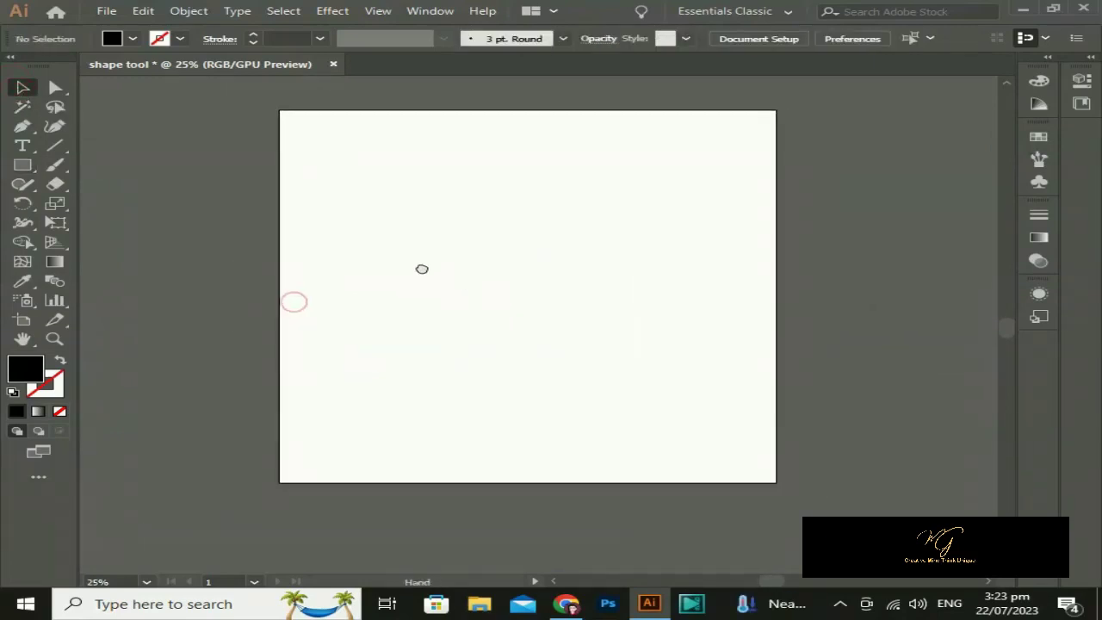
Draw black rectangles near the artboard top and line the second up beside the first.
left_click(26, 168)
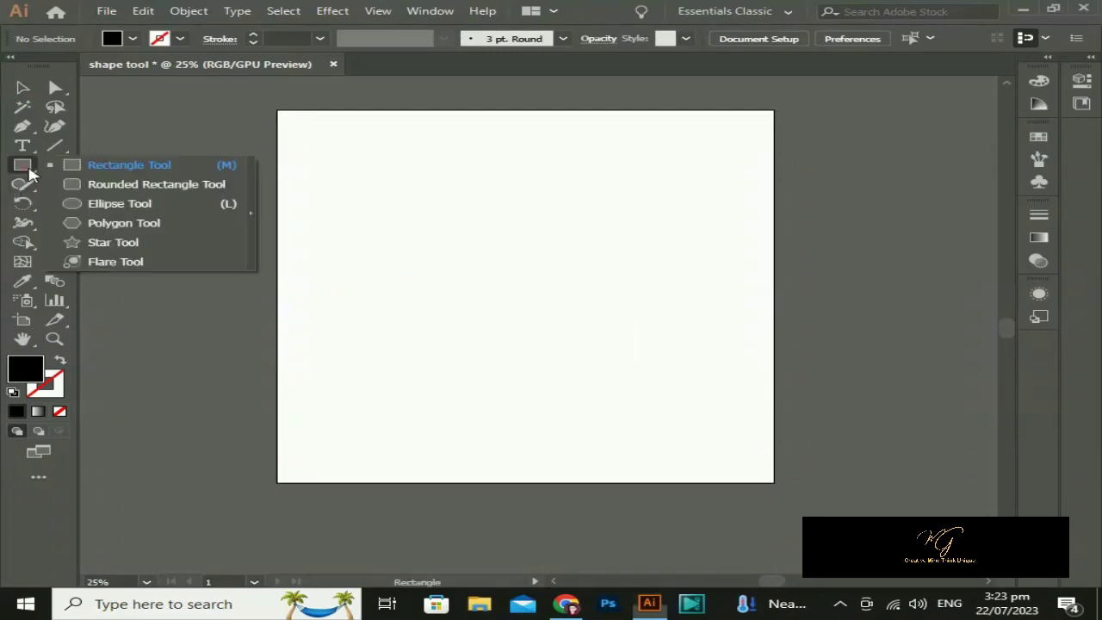
left_click(130, 165)
mouse_move(341, 158)
left_mouse_down()
mouse_move(478, 250)
mouse_move(609, 313)
left_mouse_up()
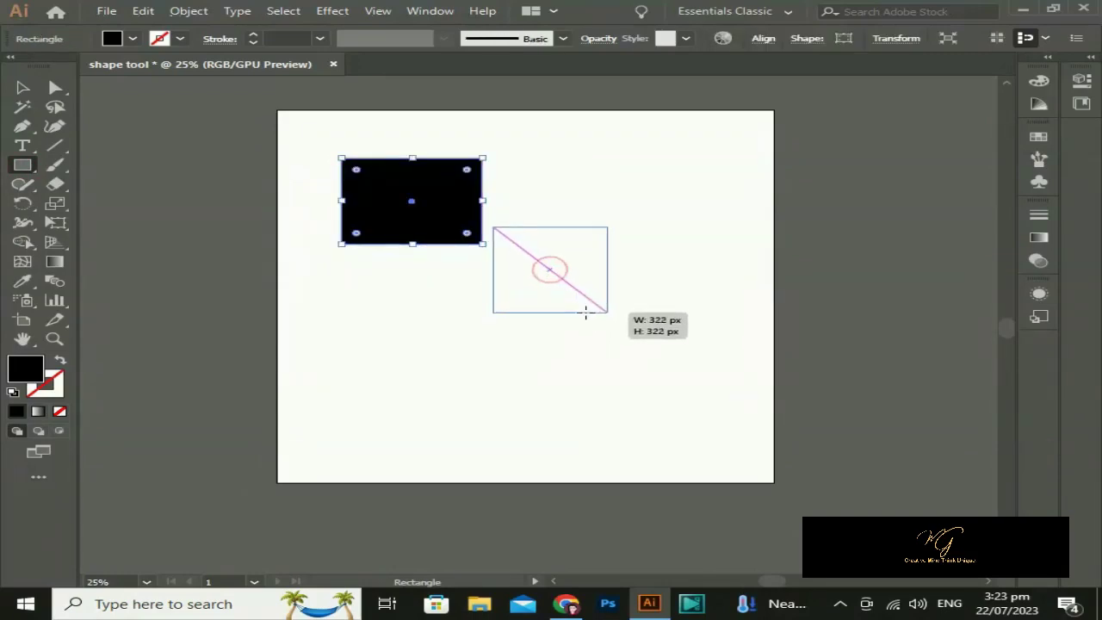
left_click(20, 90)
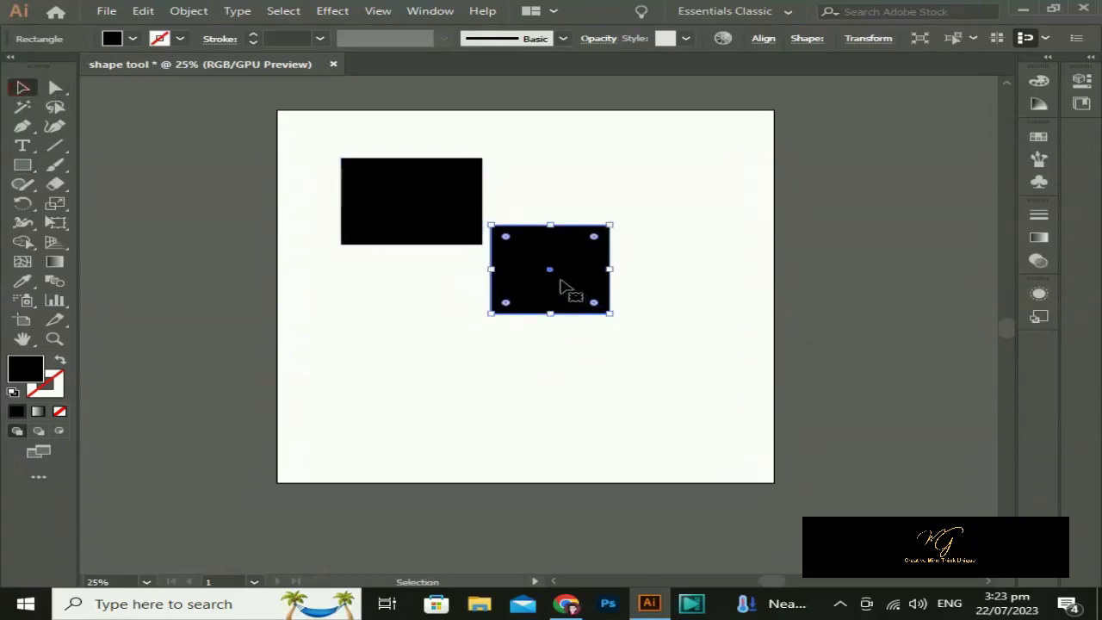
left_click_drag(561, 286, 566, 219)
left_click(621, 358)
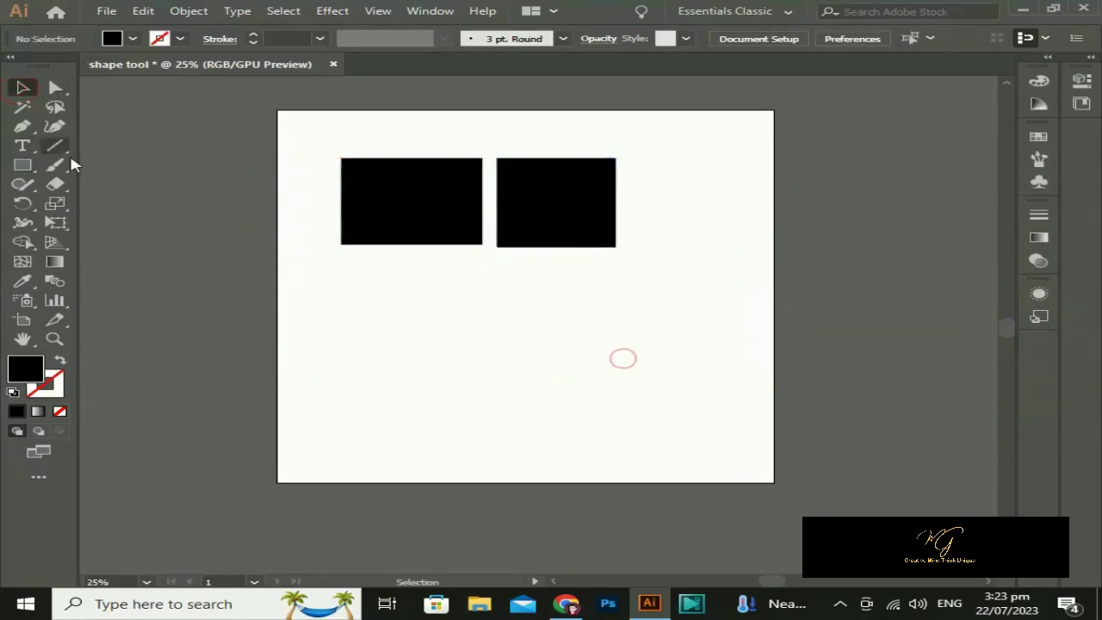
left_click(22, 164)
Draw two black rounded rectangles below, then drag all four rectangles off the artboard rightward.
left_click(153, 188)
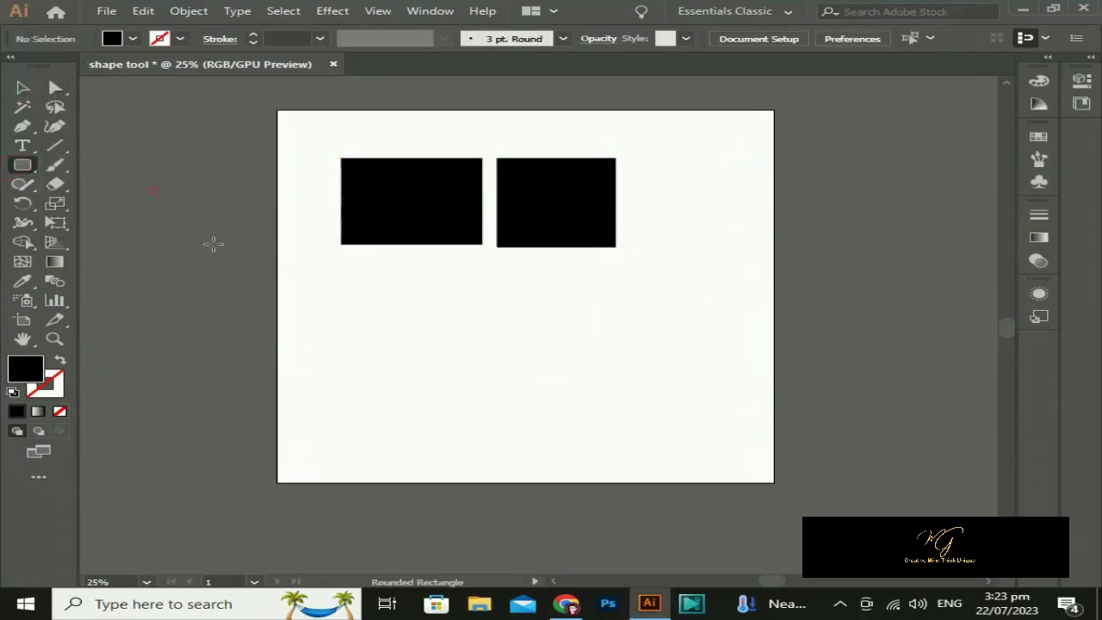
mouse_move(379, 328)
left_mouse_down()
mouse_move(470, 413)
mouse_move(492, 417)
left_mouse_up()
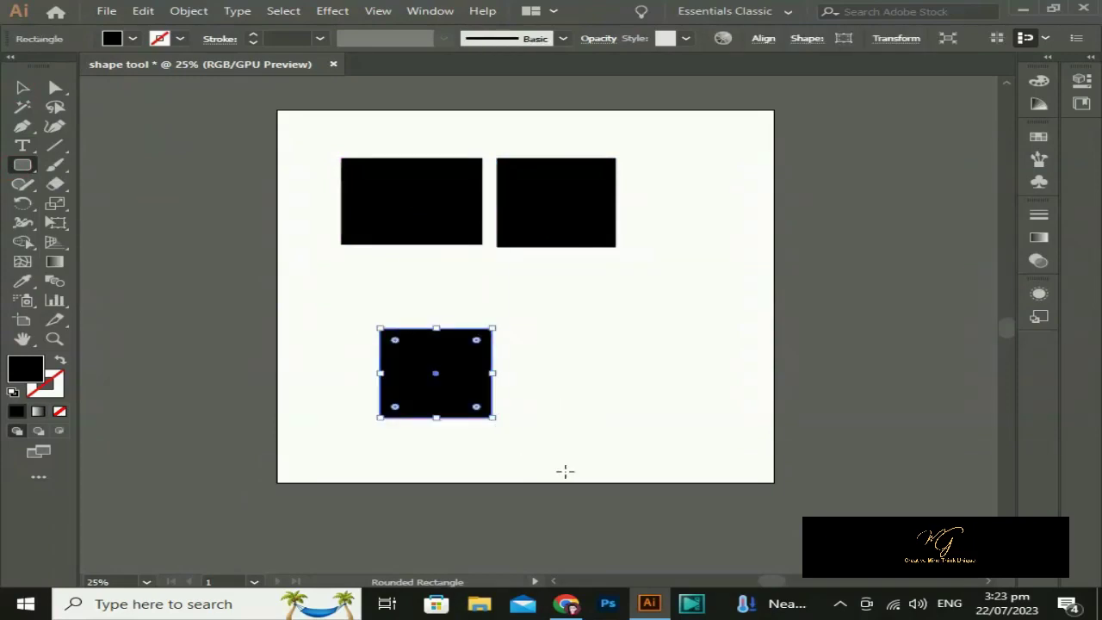
mouse_move(599, 355)
left_mouse_down()
mouse_move(660, 428)
mouse_move(639, 410)
mouse_move(673, 408)
left_mouse_up()
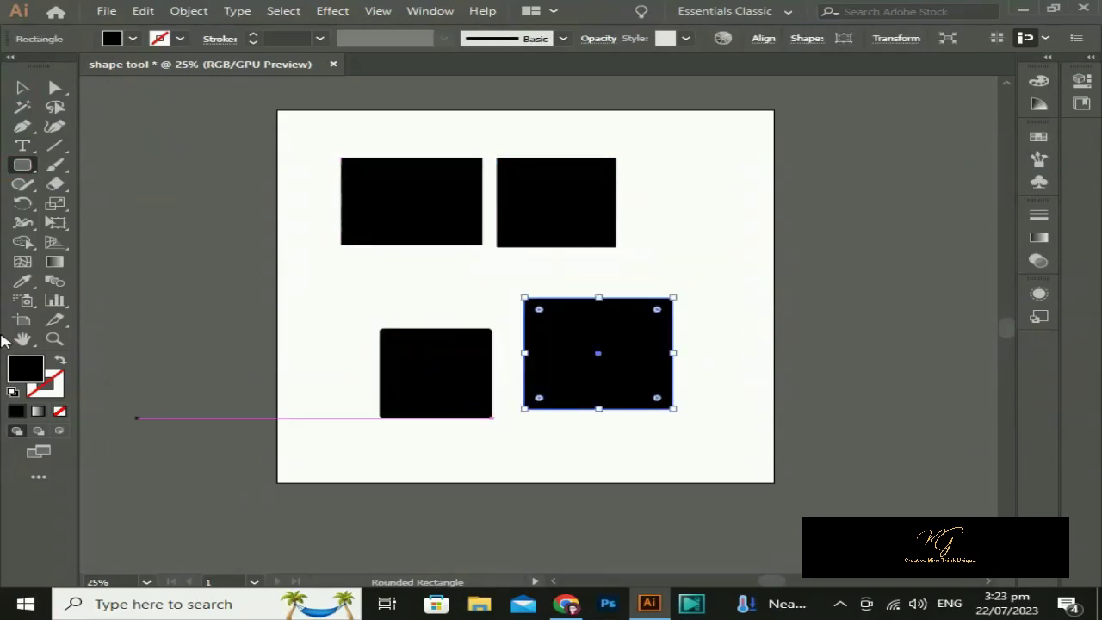
left_click(23, 87)
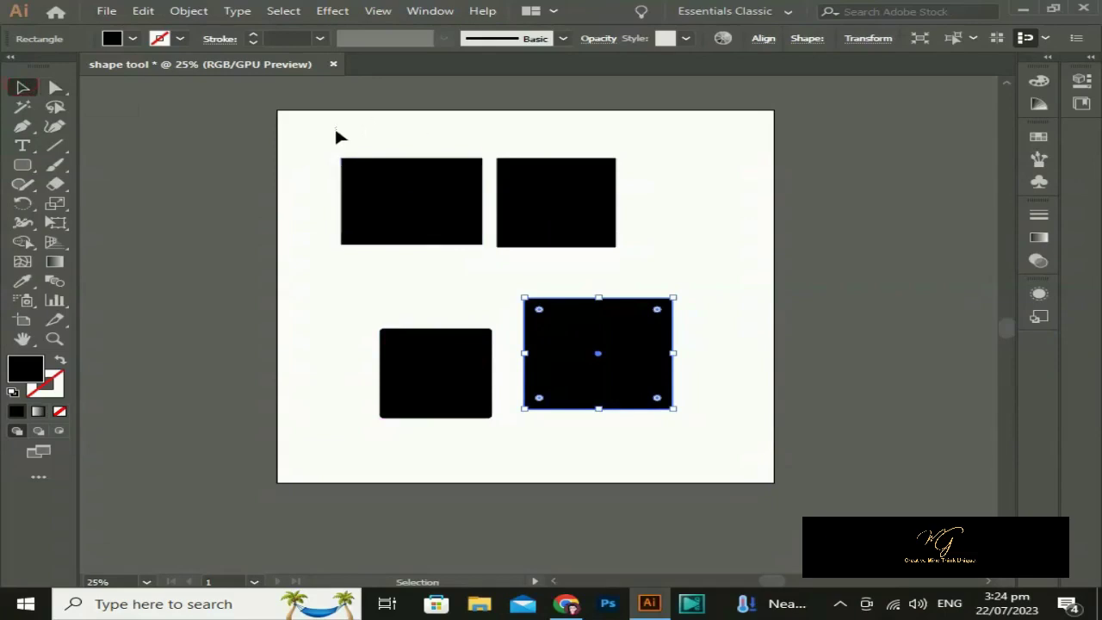
left_click_drag(338, 136, 721, 420)
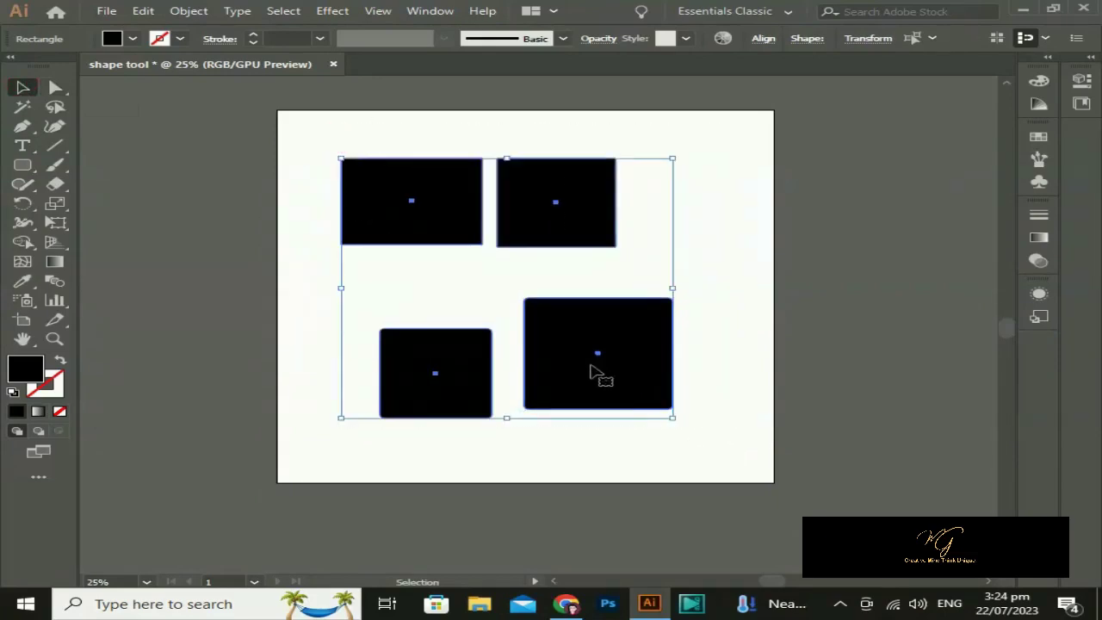
left_click_drag(590, 371, 987, 532)
left_click_drag(834, 358, 937, 417)
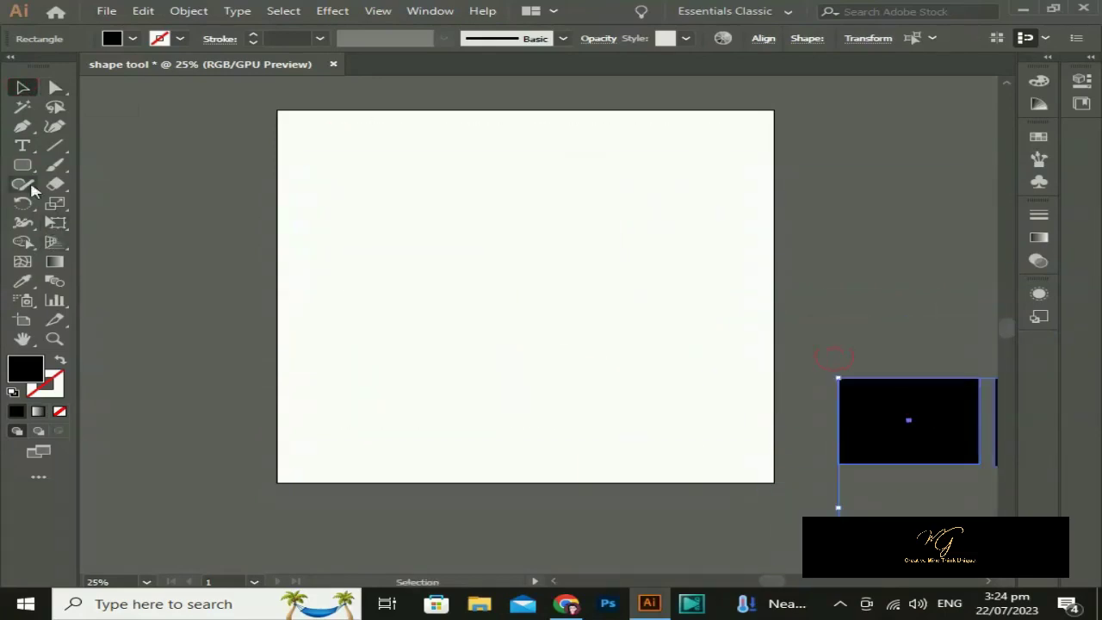
left_click_drag(23, 165, 97, 205)
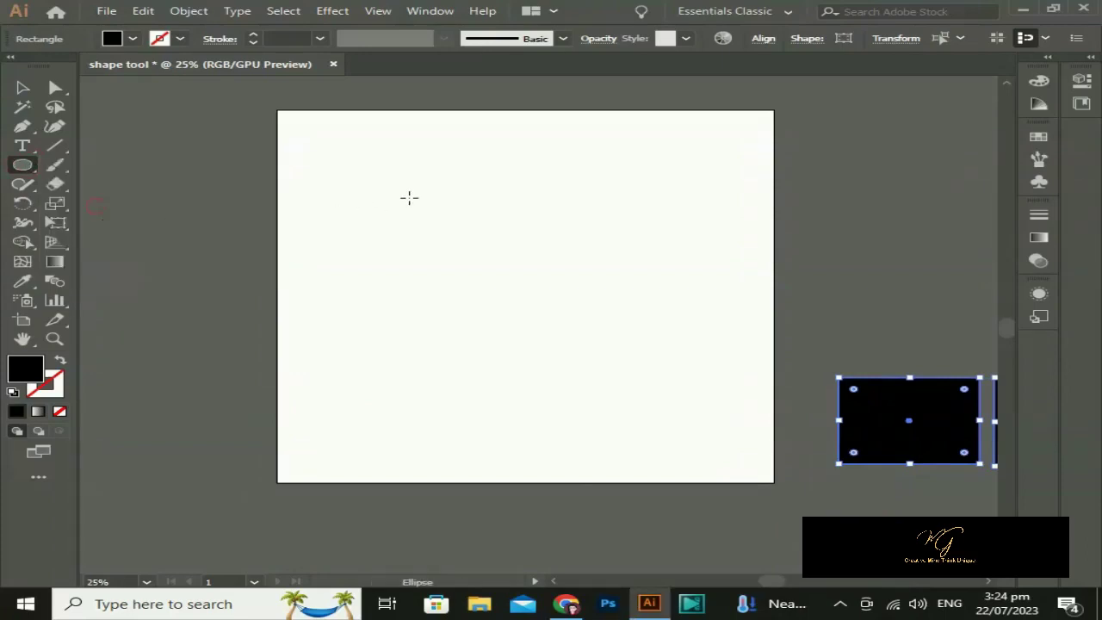
Draw two black circles and, beneath them, two hexagons.
left_click_drag(371, 168, 465, 244)
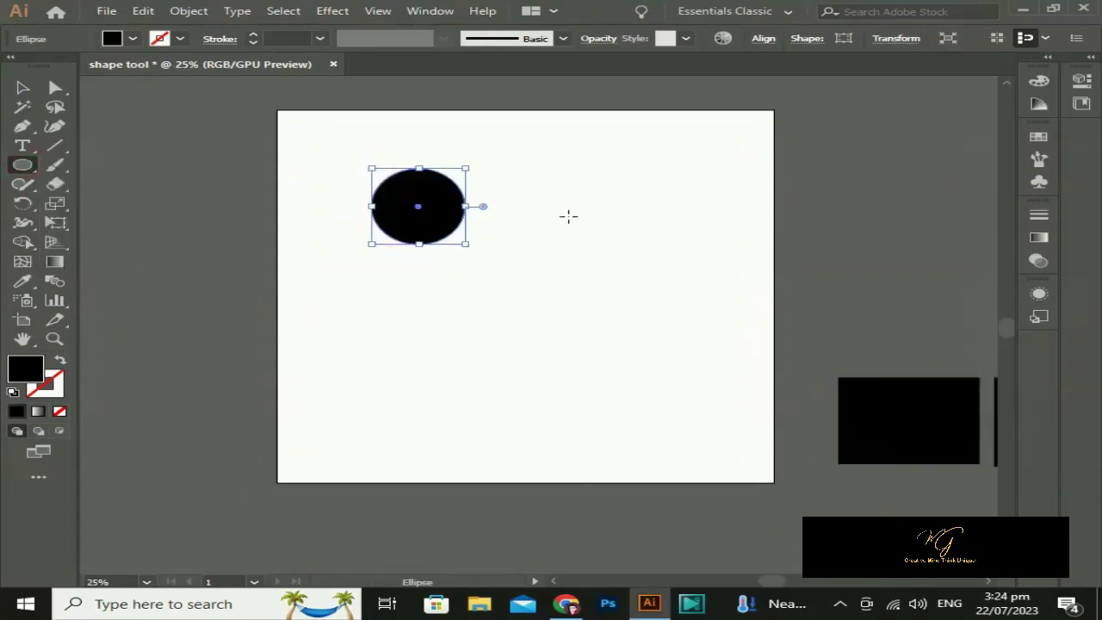
left_click_drag(568, 216, 630, 274)
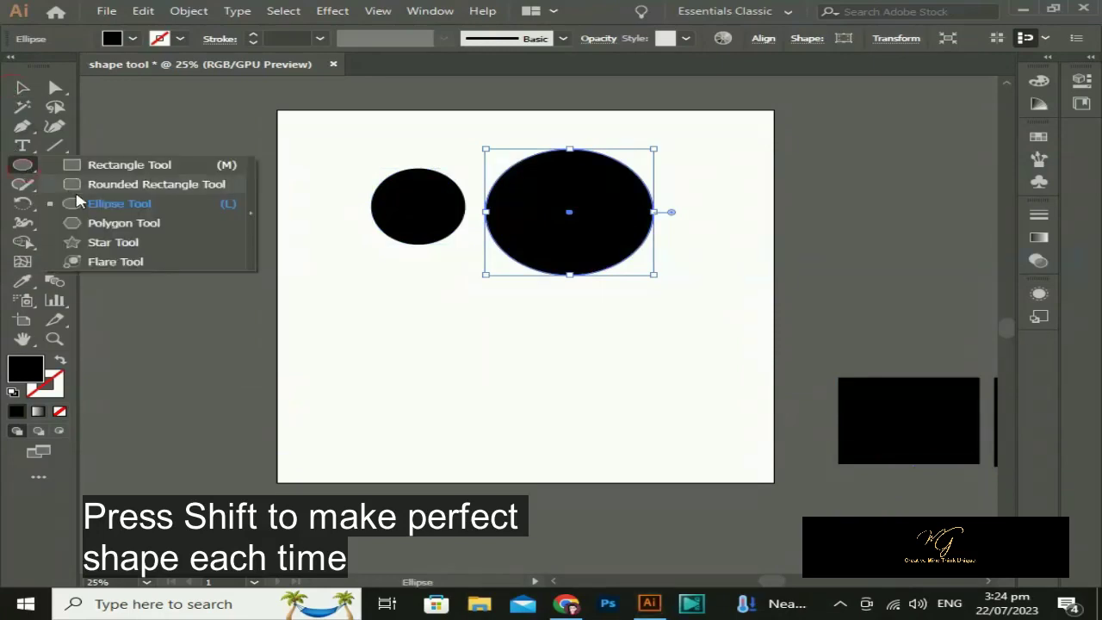
left_click_drag(24, 172, 112, 223)
left_click_drag(443, 372, 482, 422)
left_click_drag(579, 331, 614, 379)
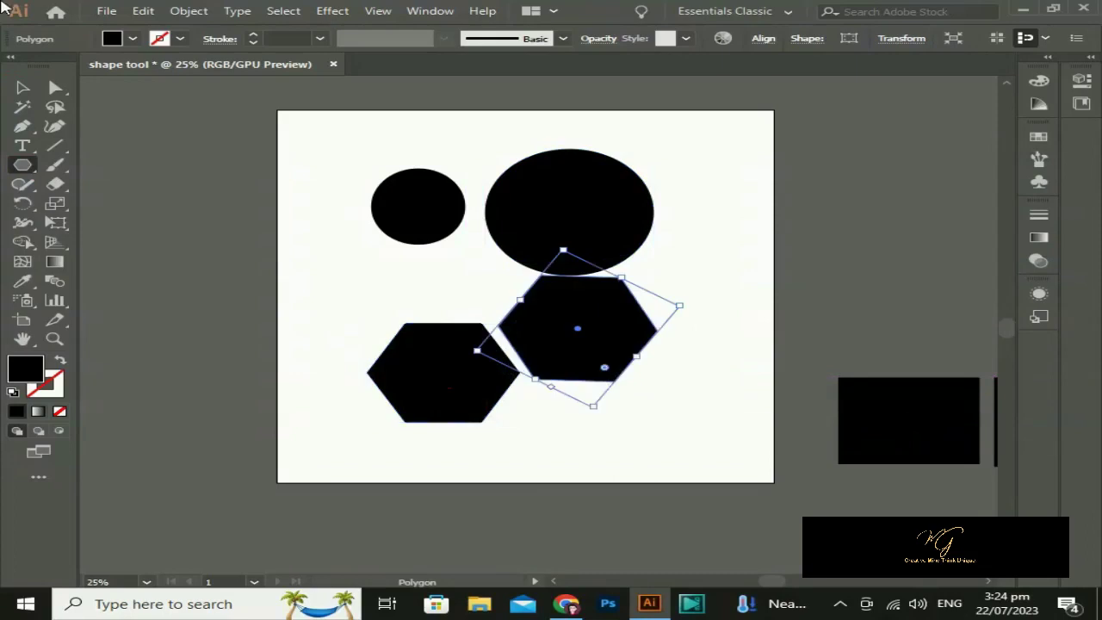
Marquee-select the circles and hexagons and move them off the artboard to the right.
left_click(25, 88)
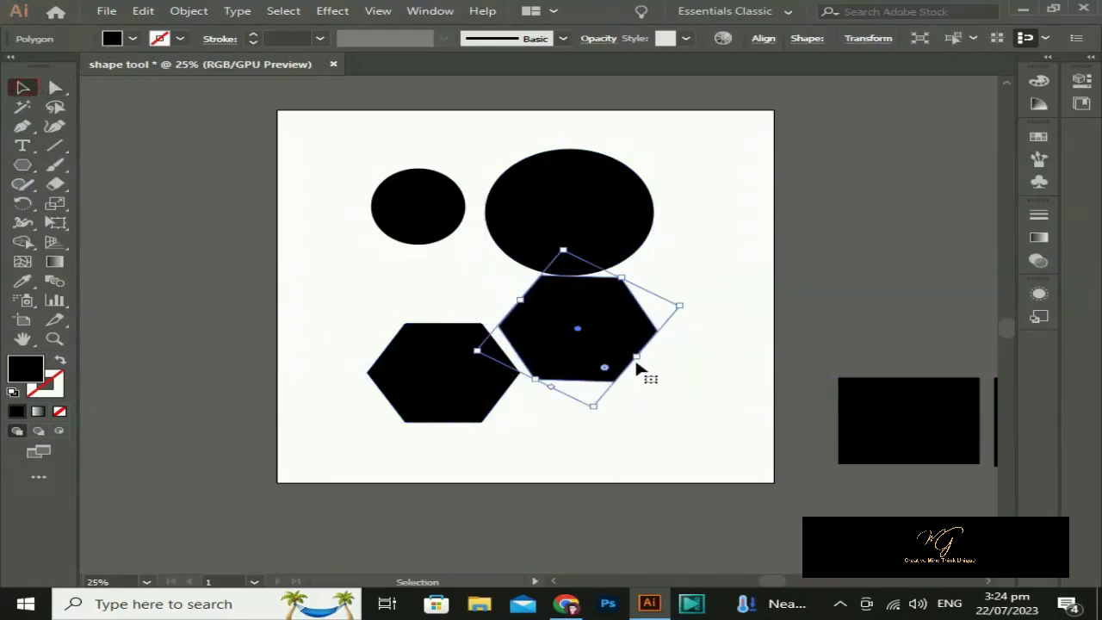
scroll(636, 368, "down", 1)
scroll(659, 310, "right", 3)
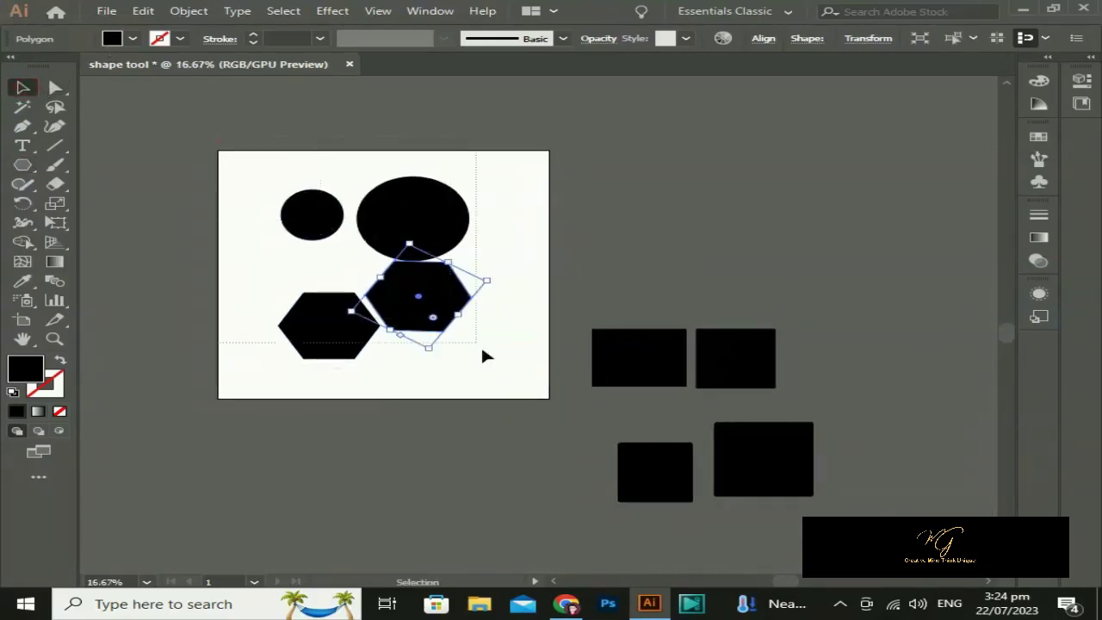
left_click_drag(487, 355, 274, 172)
left_click_drag(435, 293, 745, 235)
left_click(448, 487)
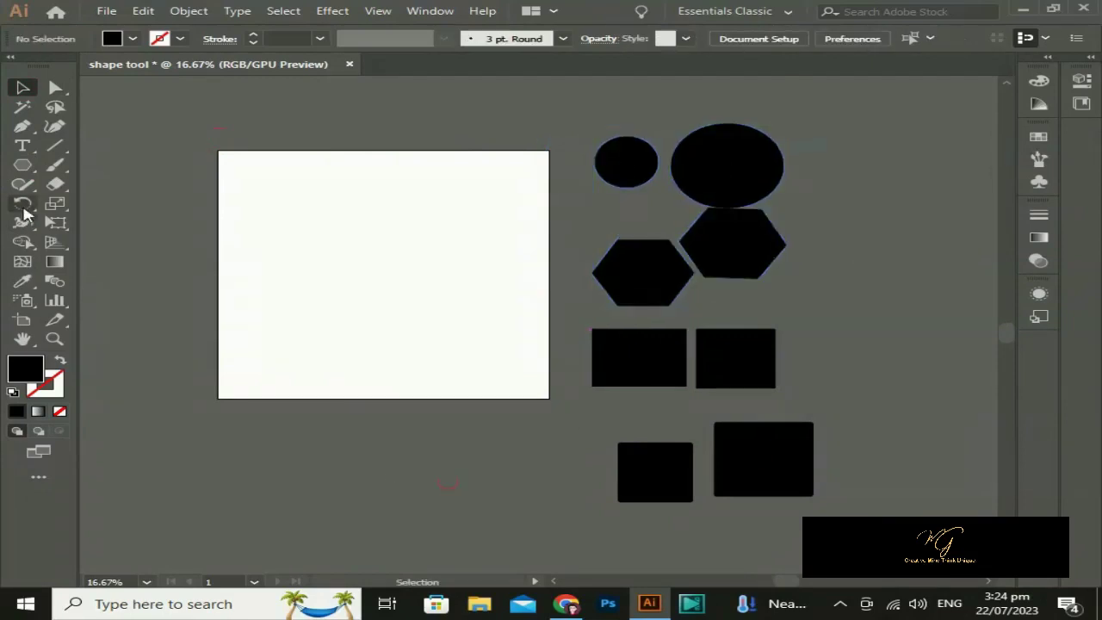
left_click(22, 166)
Draw two black five-point stars and a 20-point starburst below them.
left_click(130, 243)
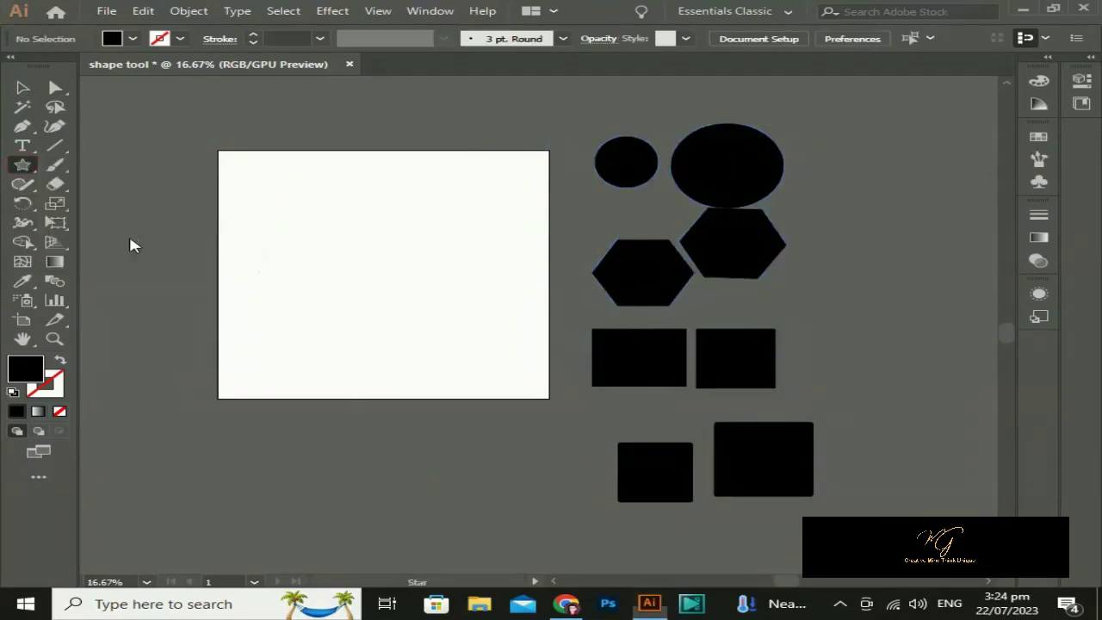
mouse_move(271, 208)
left_mouse_down()
mouse_move(319, 257)
mouse_move(316, 247)
left_mouse_up()
left_click_drag(415, 218, 451, 272)
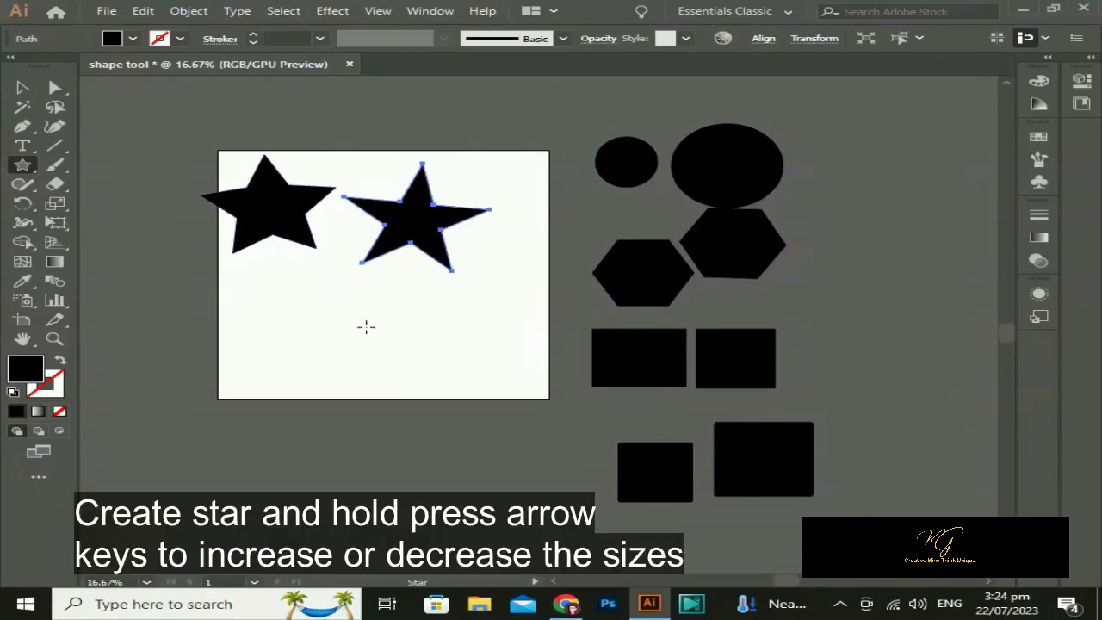
left_click_drag(305, 324, 361, 359)
key("Up")
key("Up")
key("Up")
key("Up")
key("Up")
key("Up")
key("Up")
key("Up")
key("Up")
key("Up")
key("Up")
key("Up")
key("Up")
key("Up")
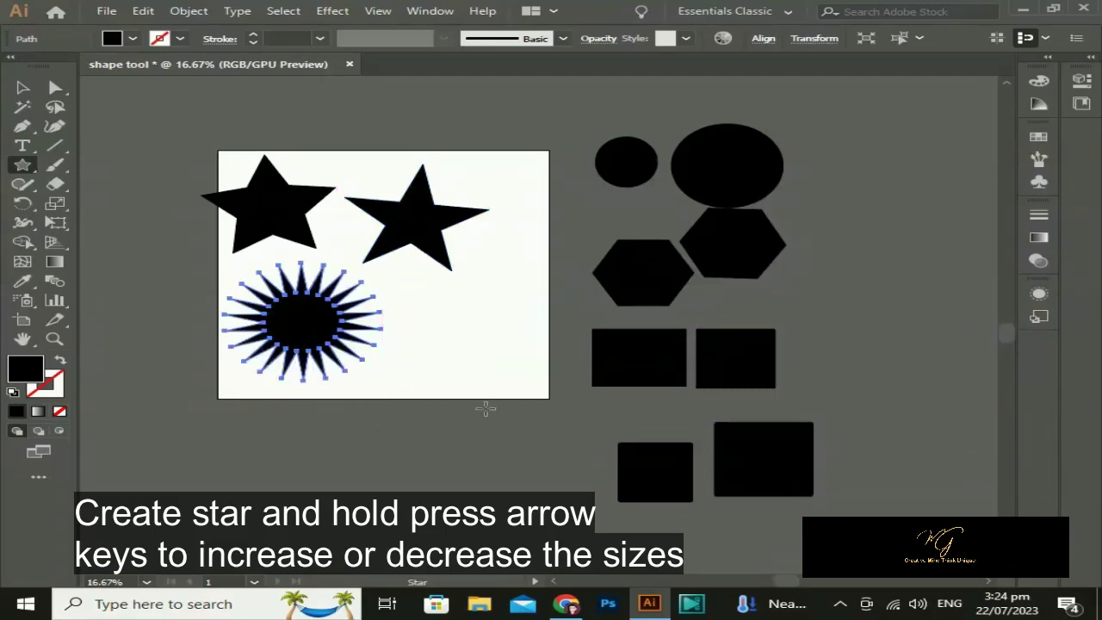
left_click_drag(465, 352, 506, 421)
Reduce a star's points to three to draw a black triangle at lower right, then deselect.
key("Down")
key("Down")
key("Down")
key("Down")
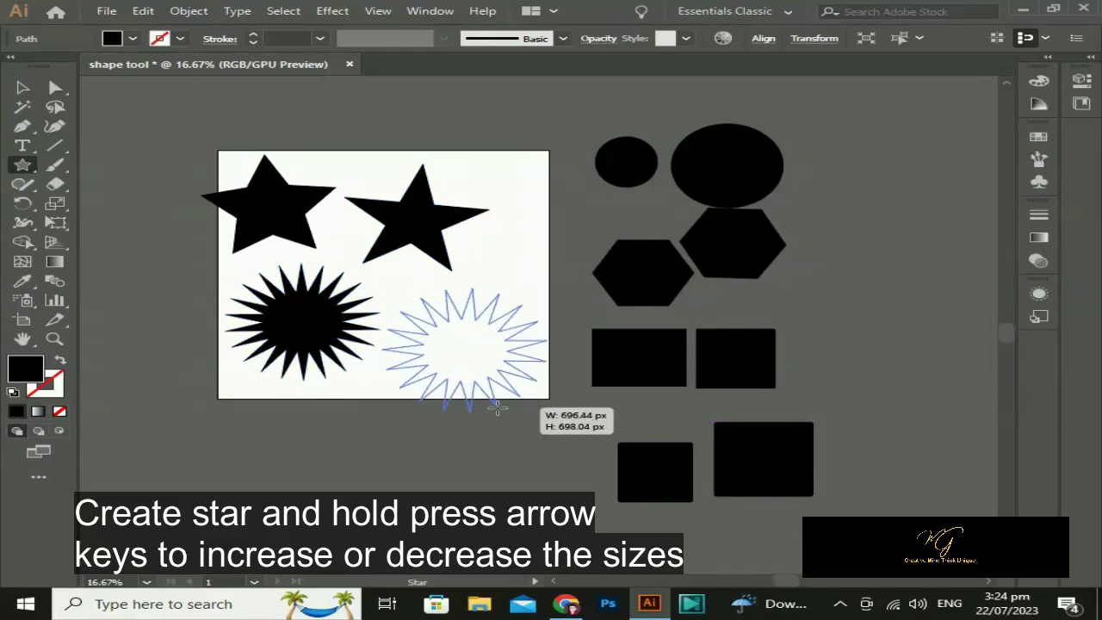
key("Down")
key("Down")
key("Down")
key("Down")
key("Down")
key("Down")
key("Down")
key("Down")
key("Down")
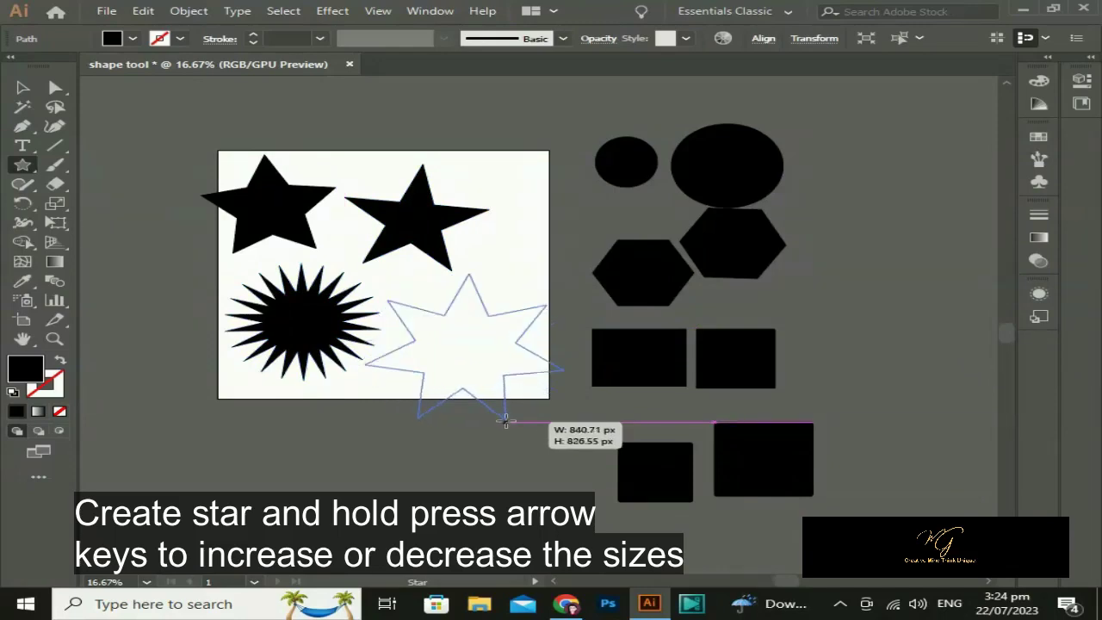
key("Down")
key("Down")
key("Down")
key("Down")
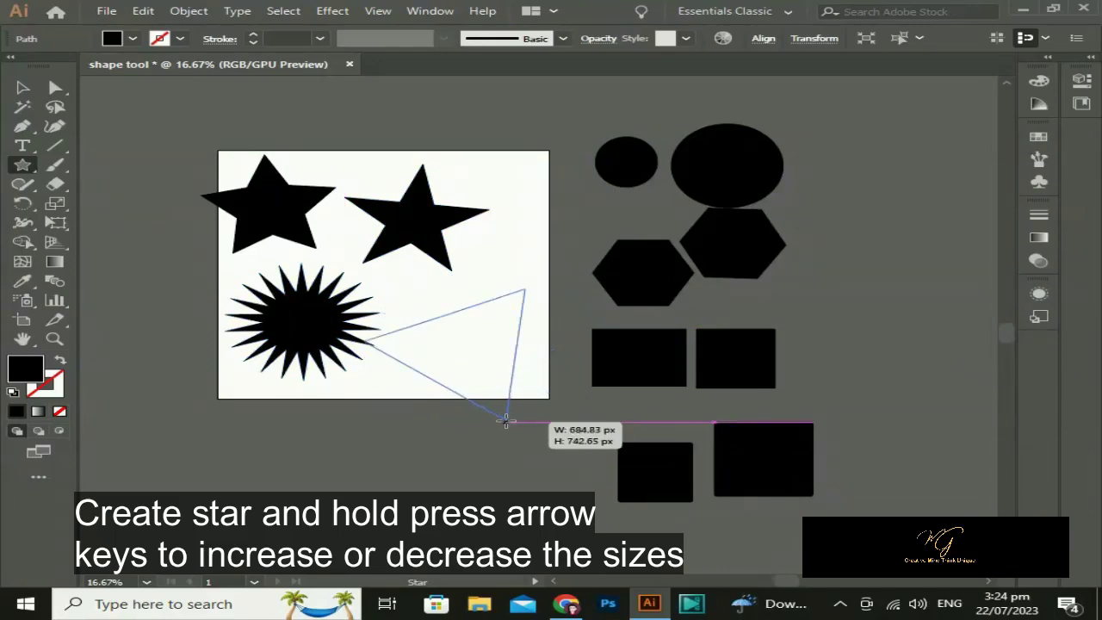
left_click_drag(506, 420, 537, 381)
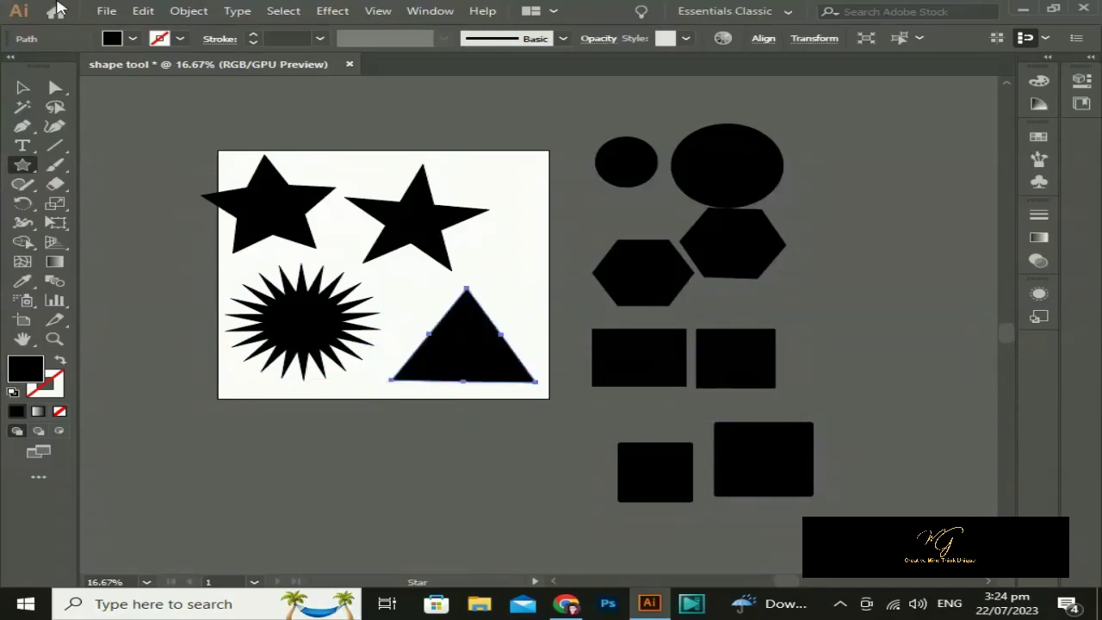
left_click(22, 87)
left_click(504, 489)
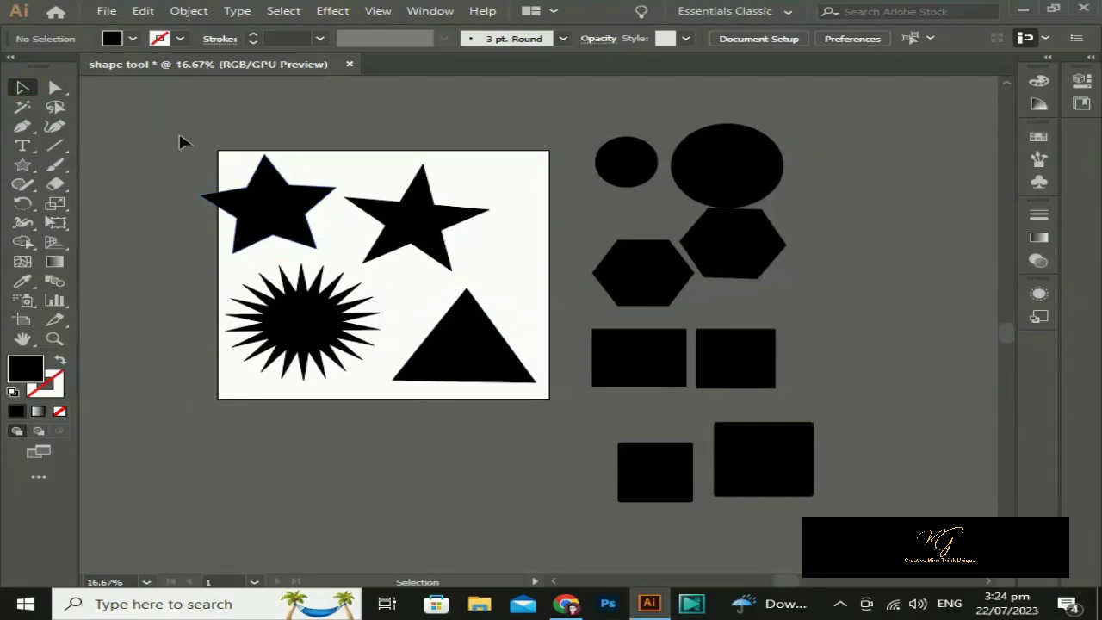
Start a new Type tool text line on the canvas above the artboard.
left_click(22, 164)
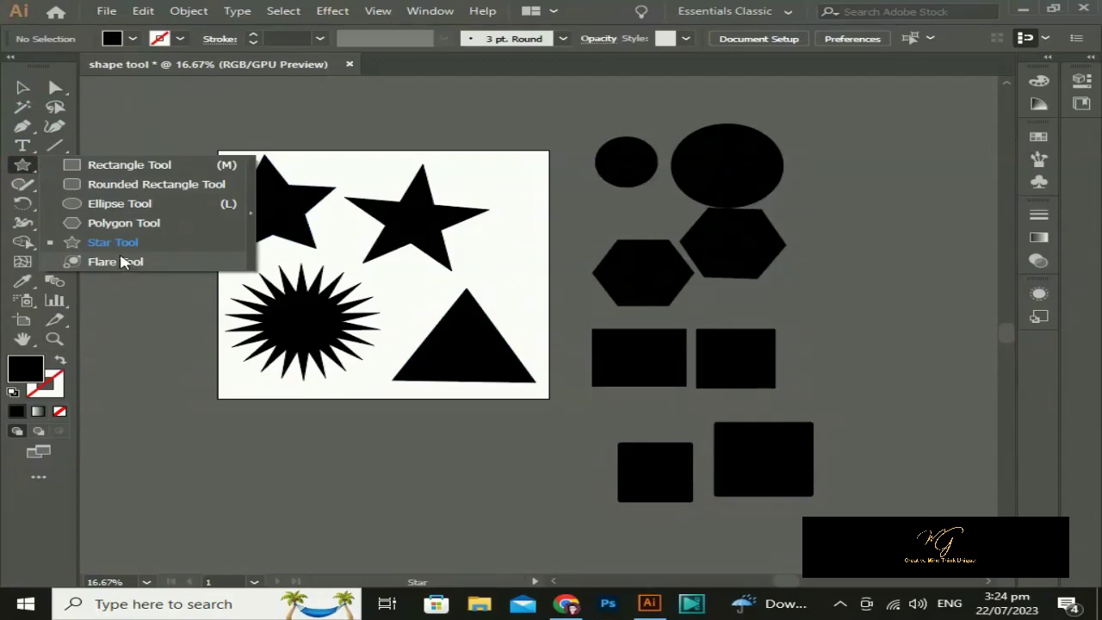
left_click(23, 146)
scroll(308, 436, "up", 5)
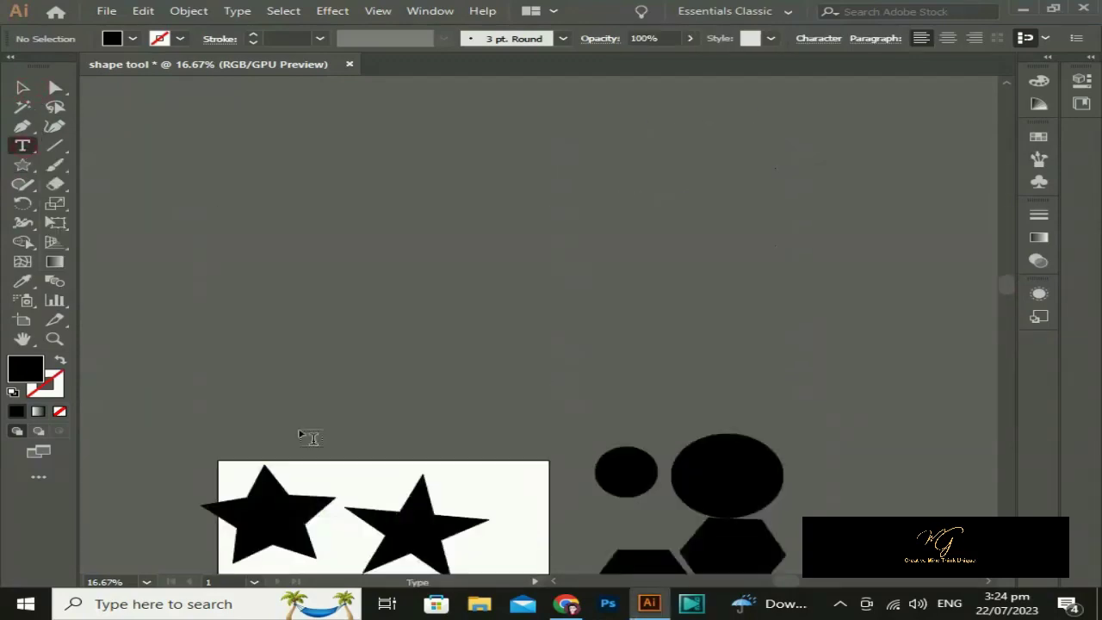
scroll(308, 437, "down", 1)
left_click(240, 225)
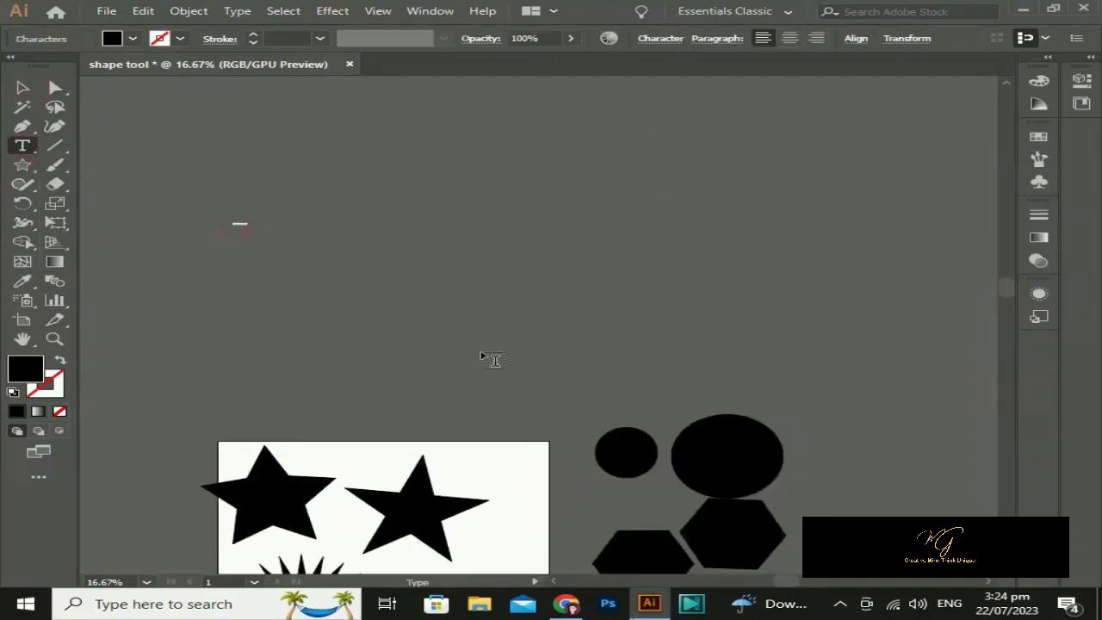
scroll(232, 220, "up", 5)
scroll(224, 216, "up", 1)
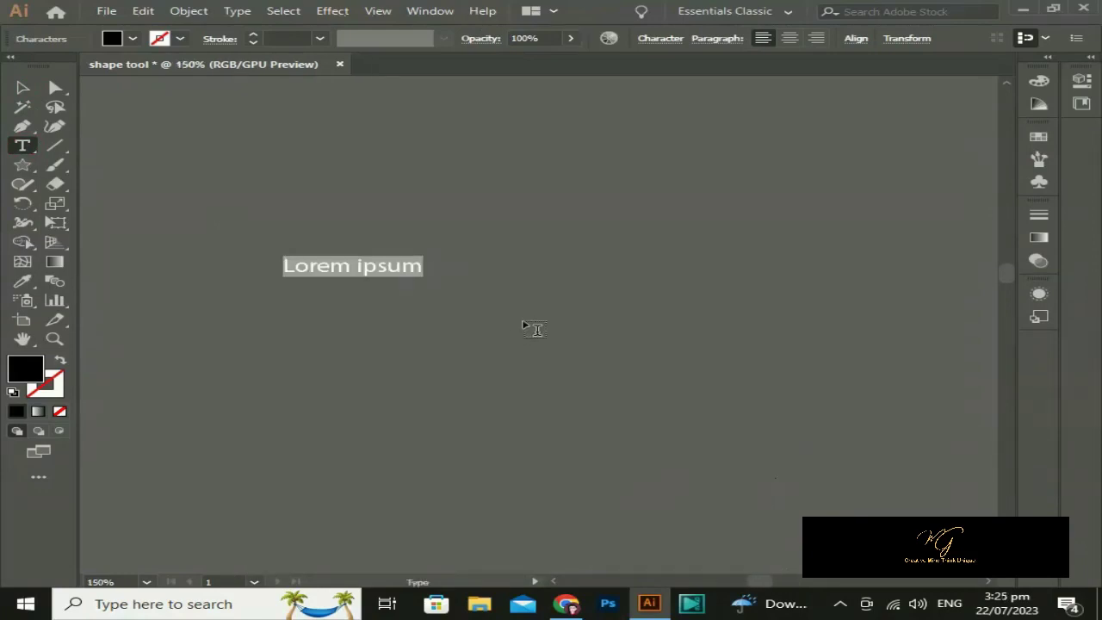
scroll(411, 270, "up", 1)
scroll(411, 269, "up", 1)
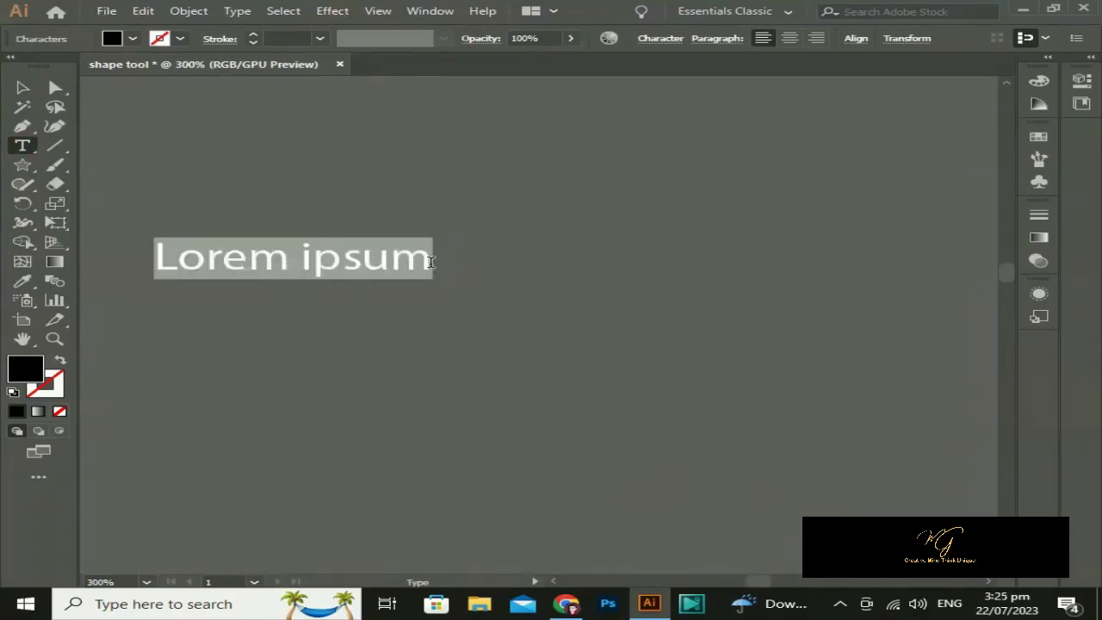
Replace the Lorem ipsum placeholder with 'flare tool used to make lightning effect'.
key("BackSpace")
type("flare")
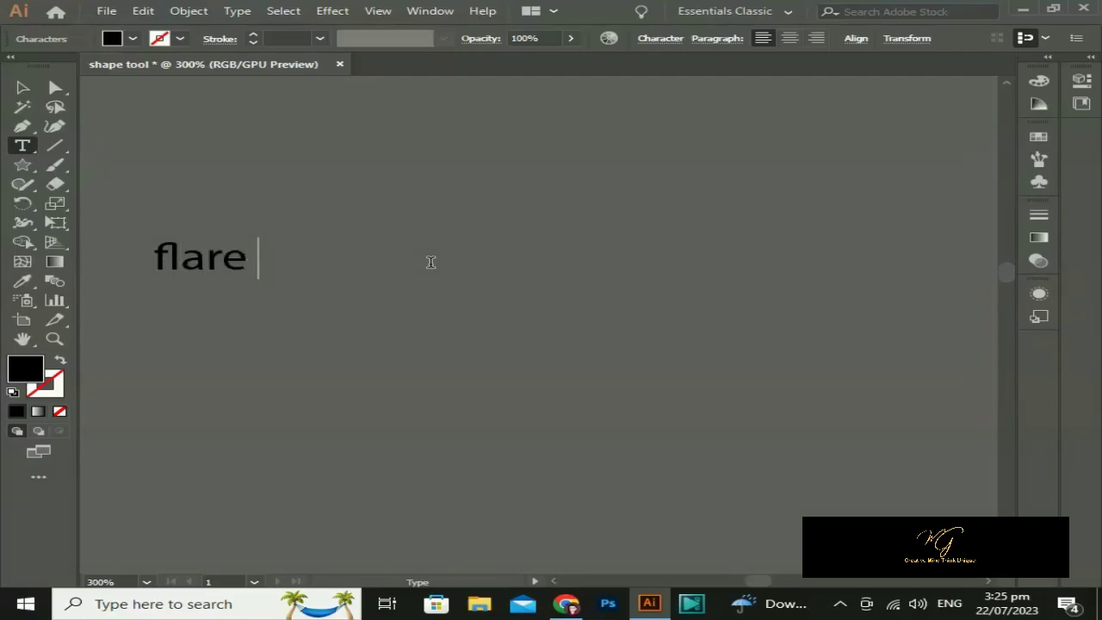
type("tool ")
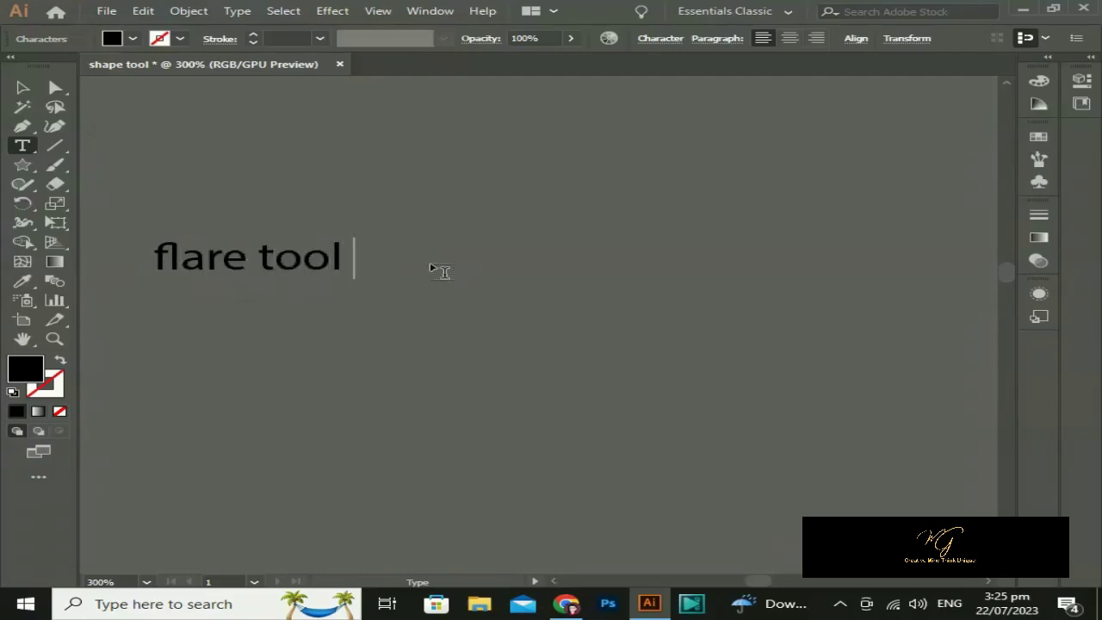
type("using ")
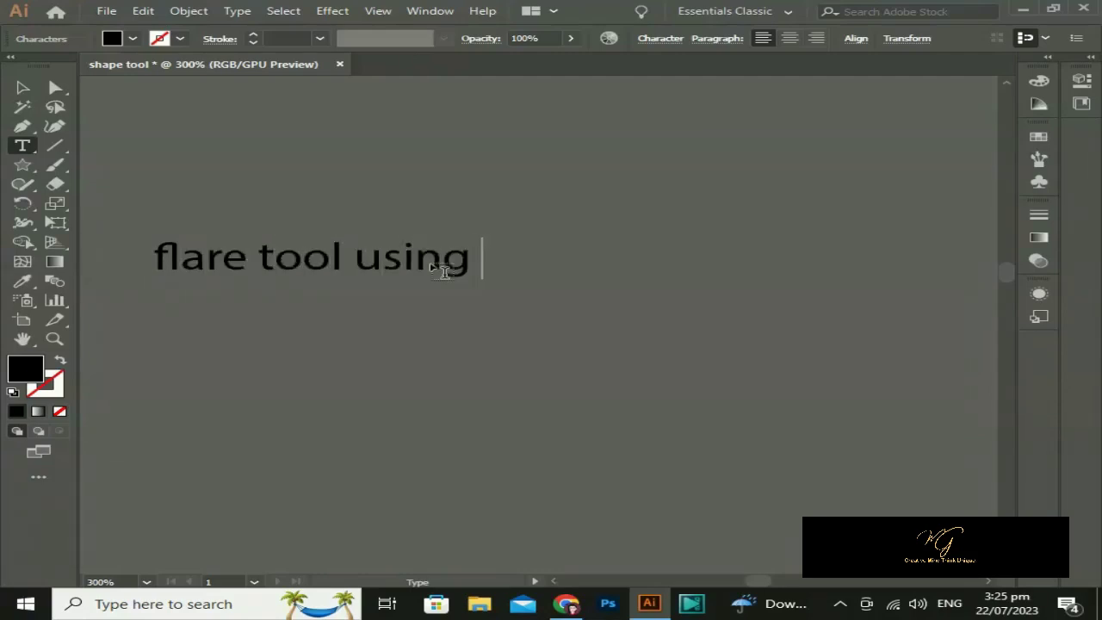
key("BackSpace")
key("BackSpace")
key("BackSpace")
key("BackSpace")
type("ed ")
type("to make ")
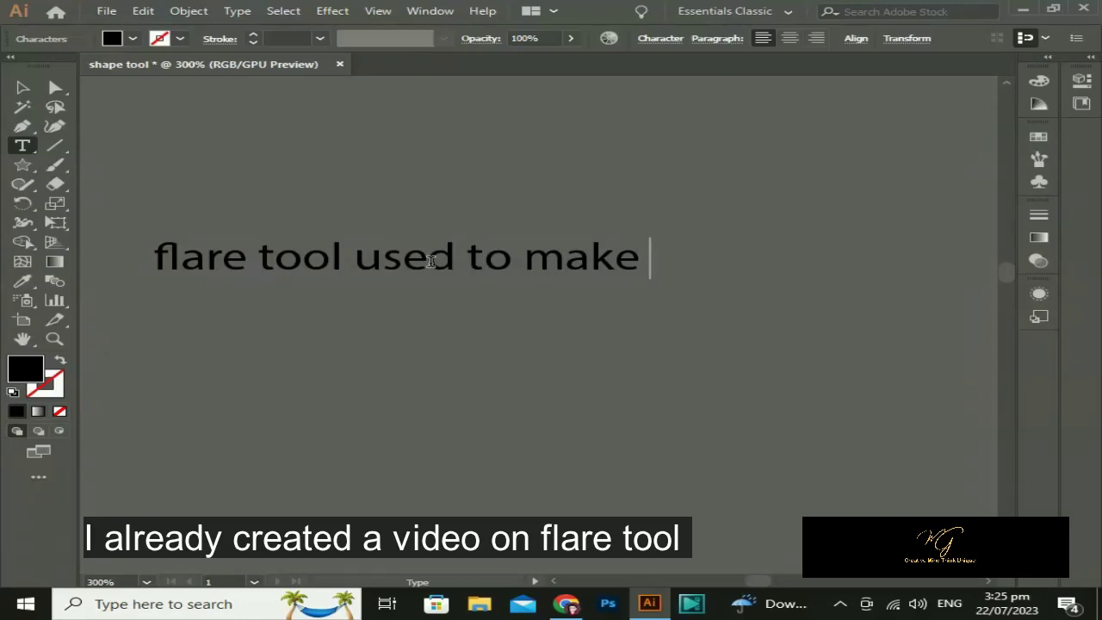
type("light")
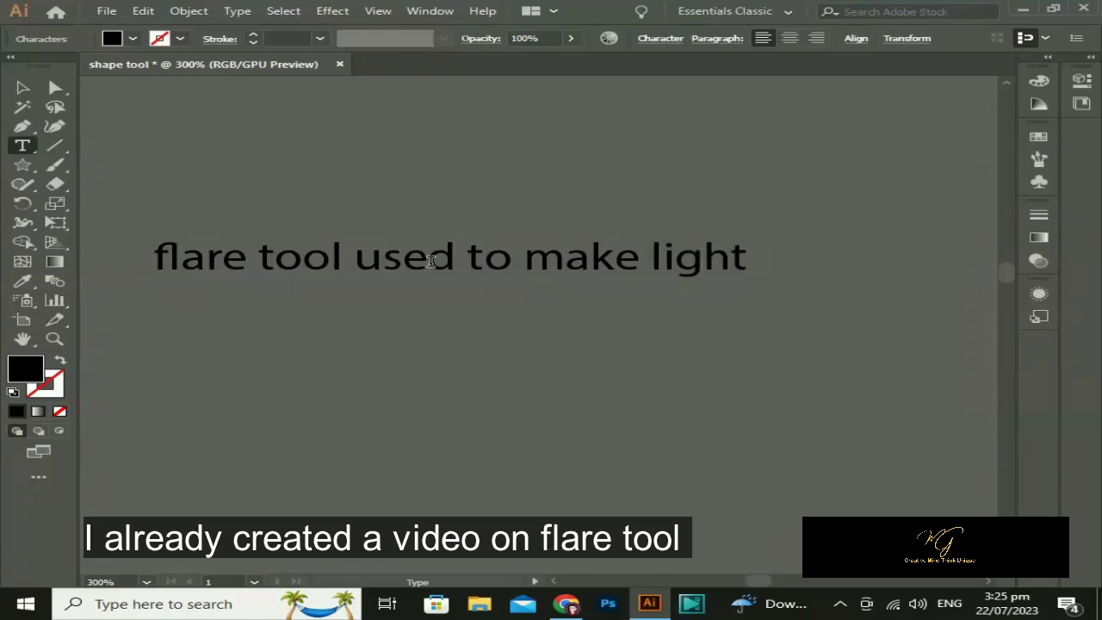
type("nin")
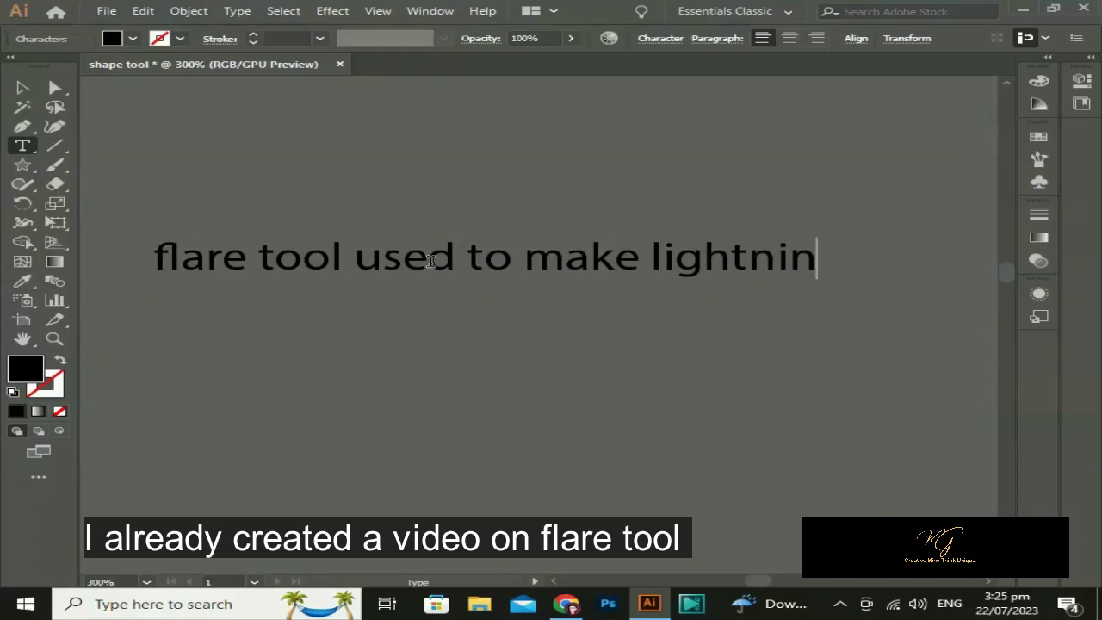
type("g effe")
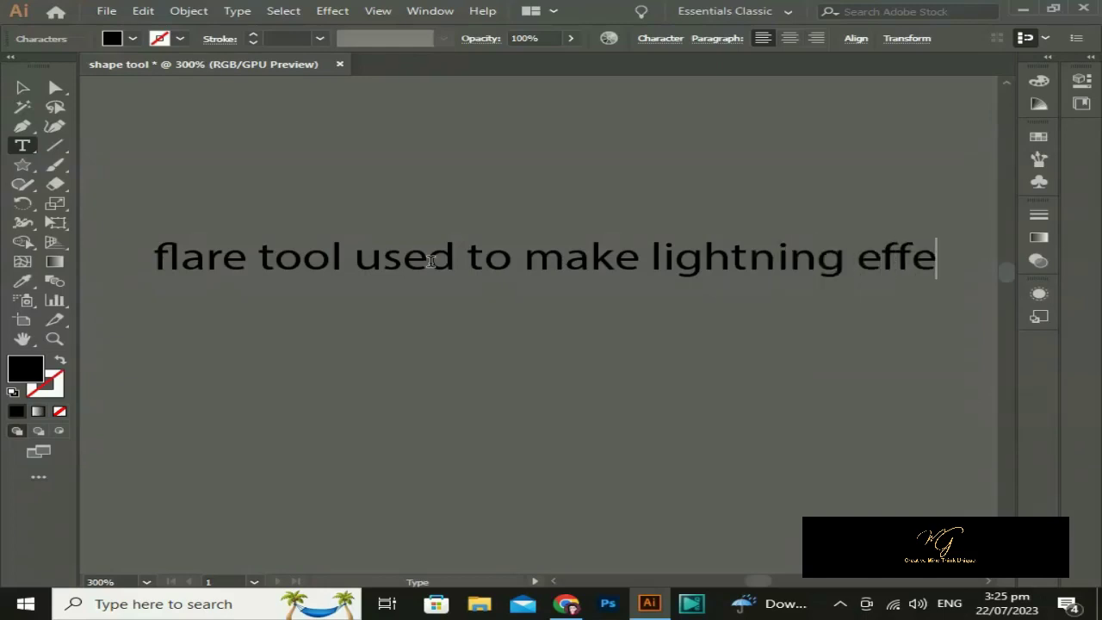
type("ct")
Nudge the flare-tool note slightly down and left, then deselect it.
left_click(22, 87)
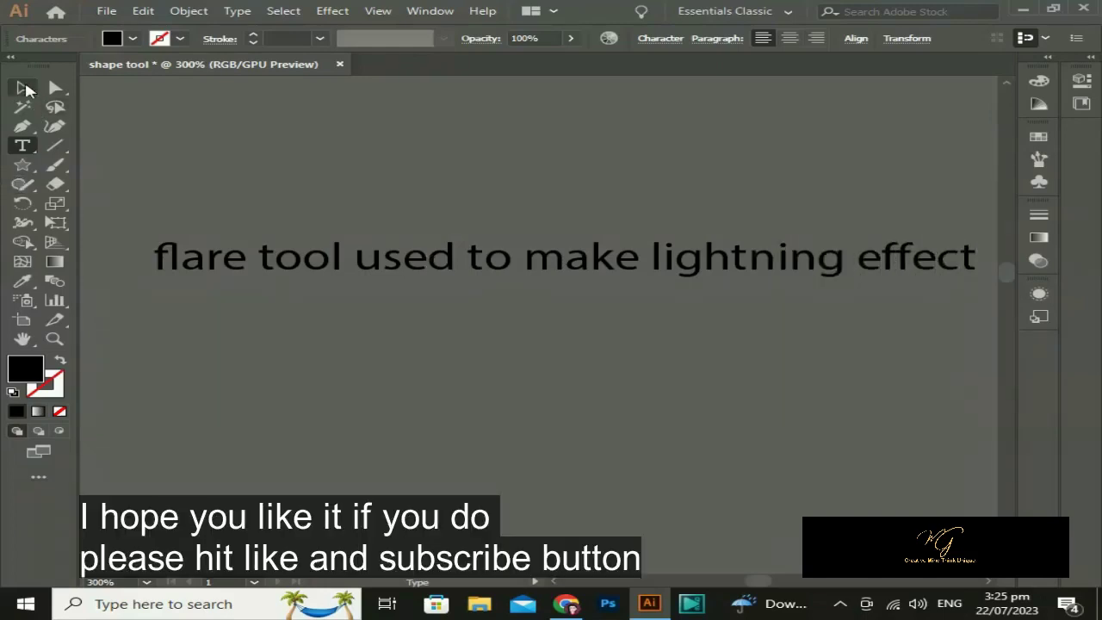
left_click_drag(675, 277, 659, 312)
left_click(659, 430)
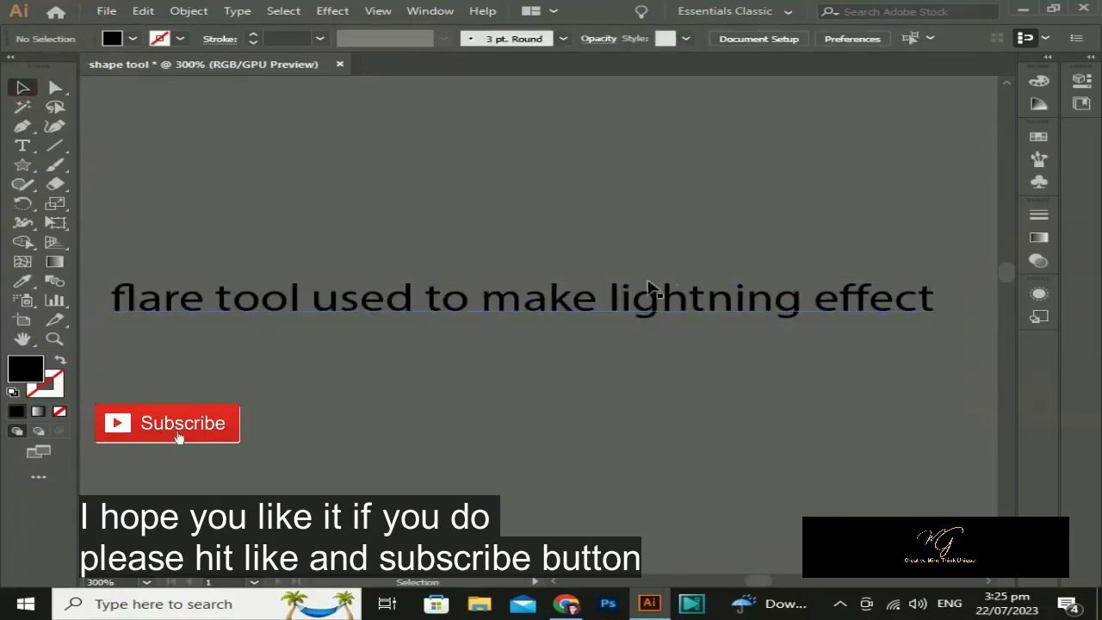
Zoom out and pan to show the note above the shapes artboard.
scroll(652, 318, "down", 2)
scroll(651, 318, "down", 1)
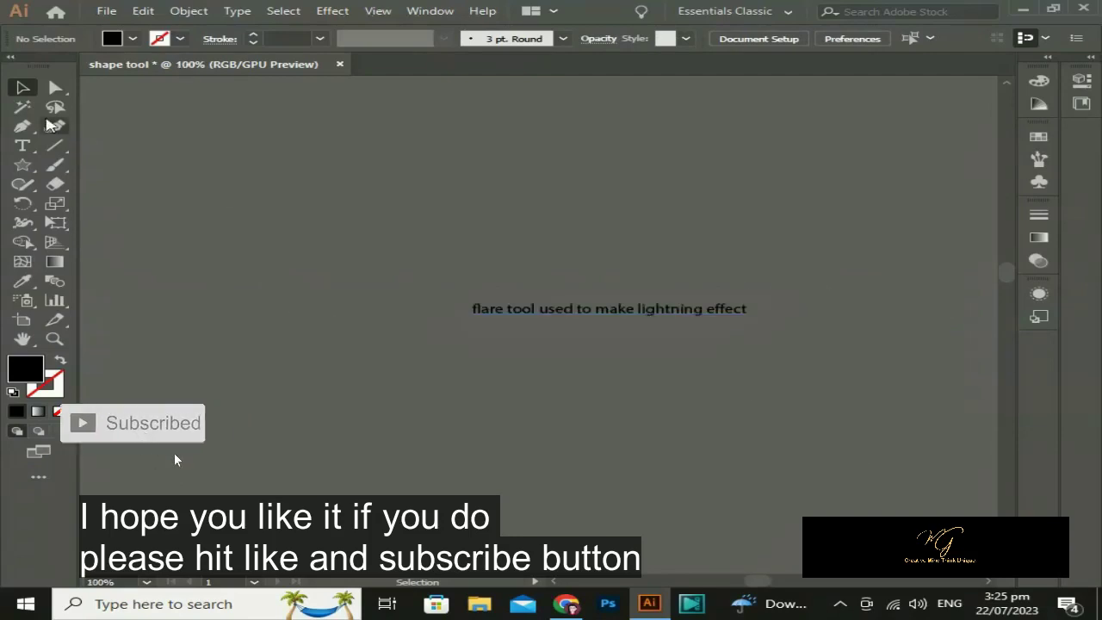
left_click_drag(516, 317, 516, 415)
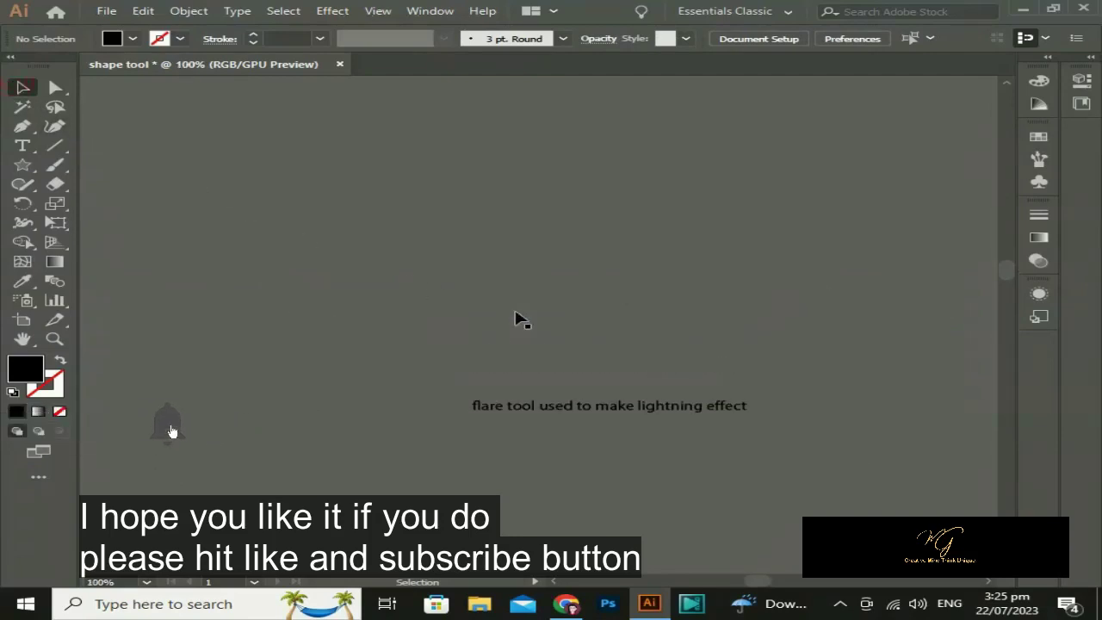
left_click_drag(658, 532, 492, 175)
scroll(233, 215, "down", 2)
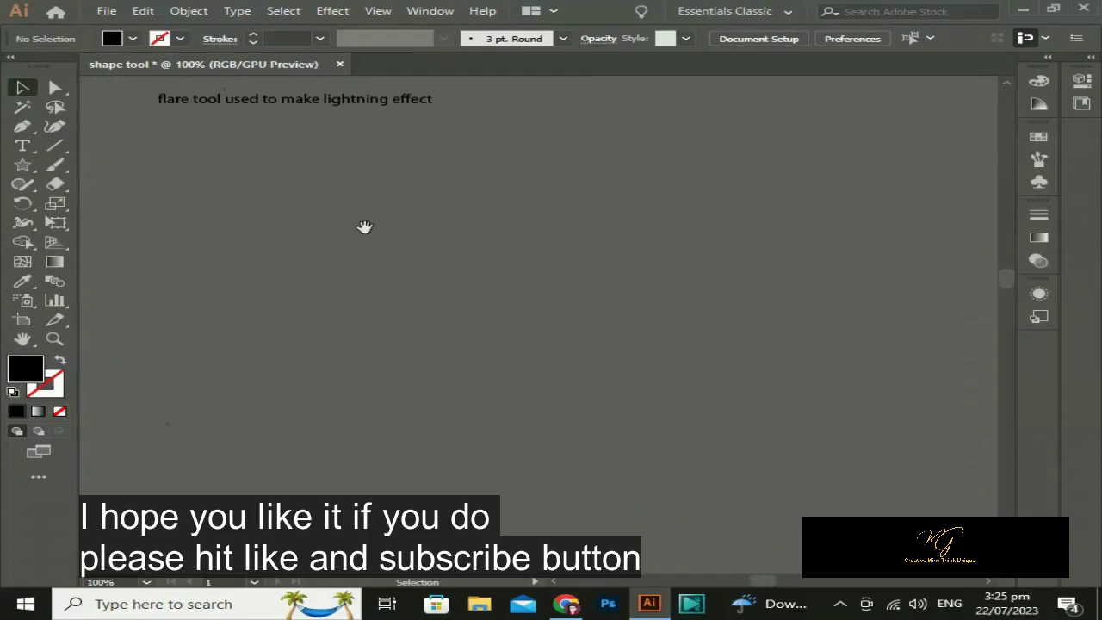
scroll(383, 246, "down", 2)
scroll(382, 247, "down", 3)
left_click_drag(487, 523, 445, 448)
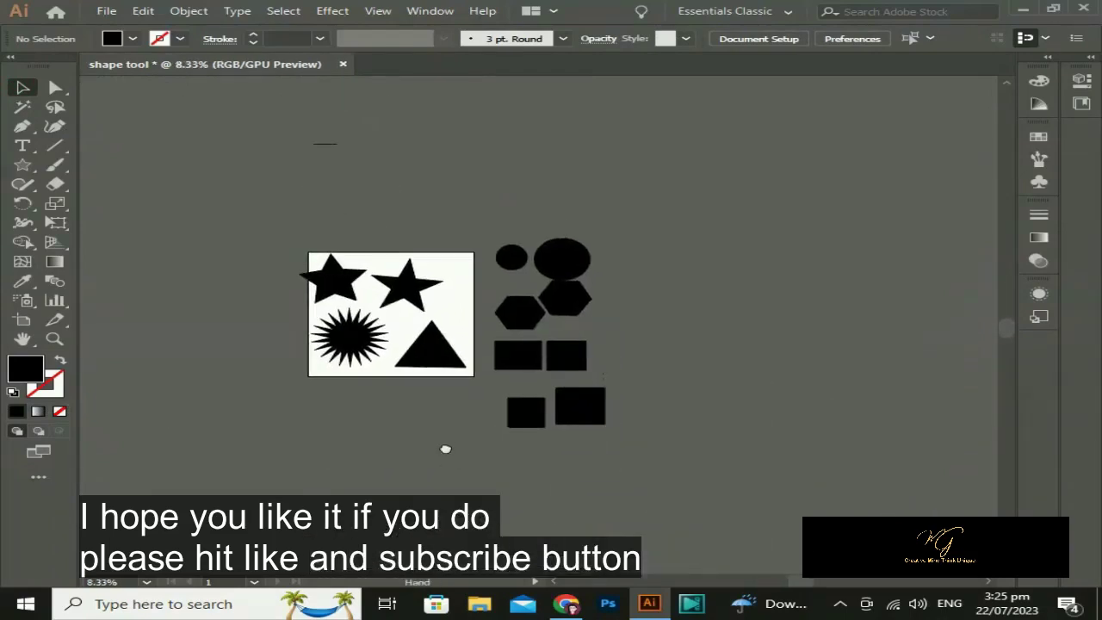